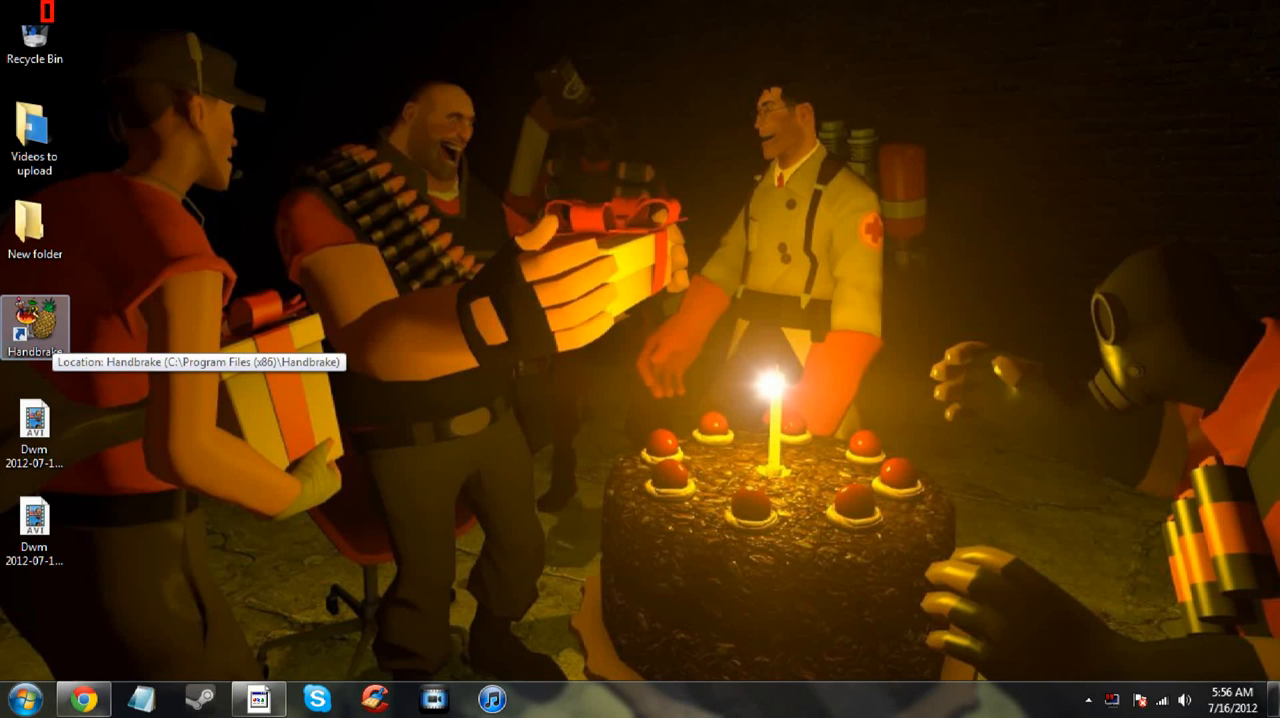
- Launch HandBrake from its desktop shortcut
{"action": "double_click", "coordinate": [51, 334]}
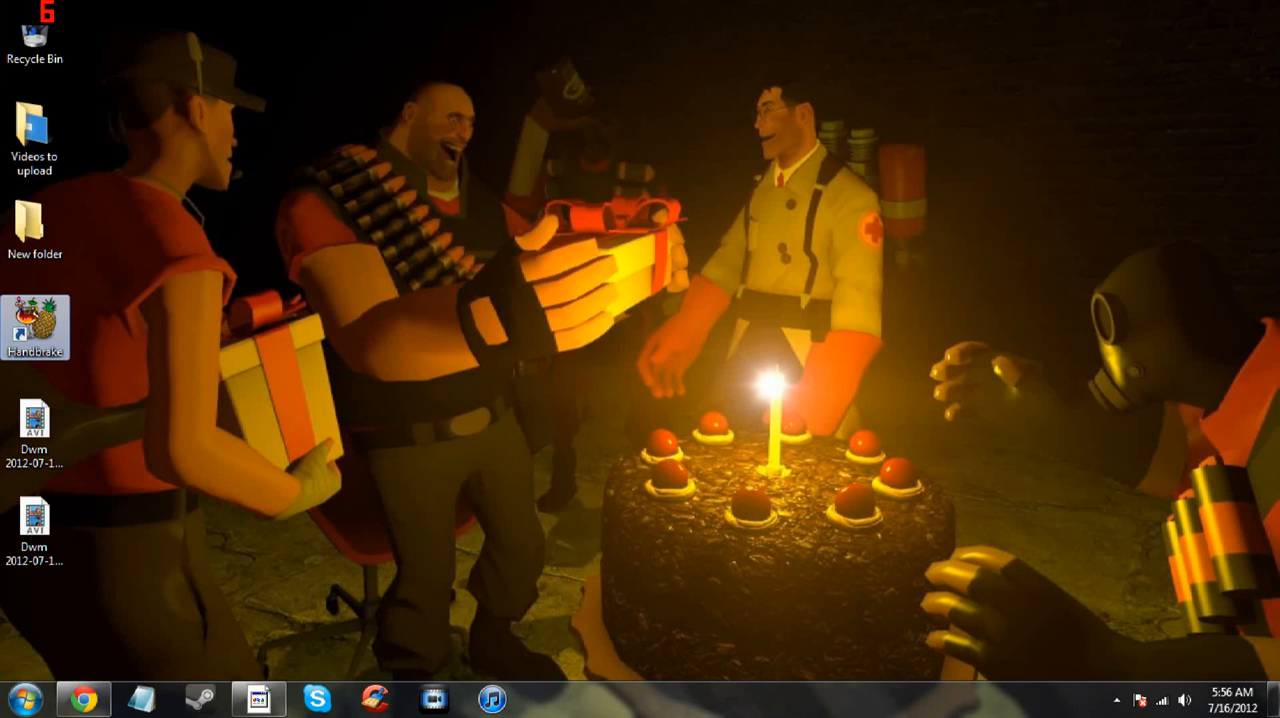
{"action": "left_click", "coordinate": [1116, 699]}
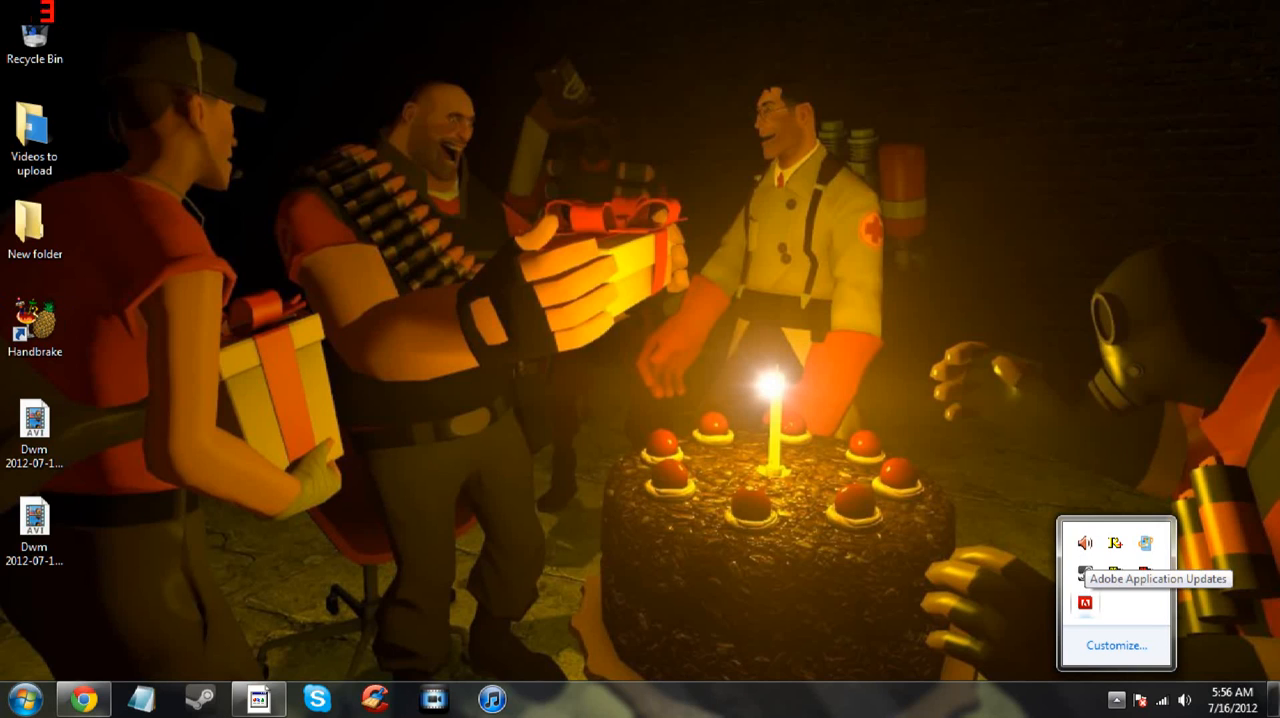
{"action": "left_click", "coordinate": [1085, 603]}
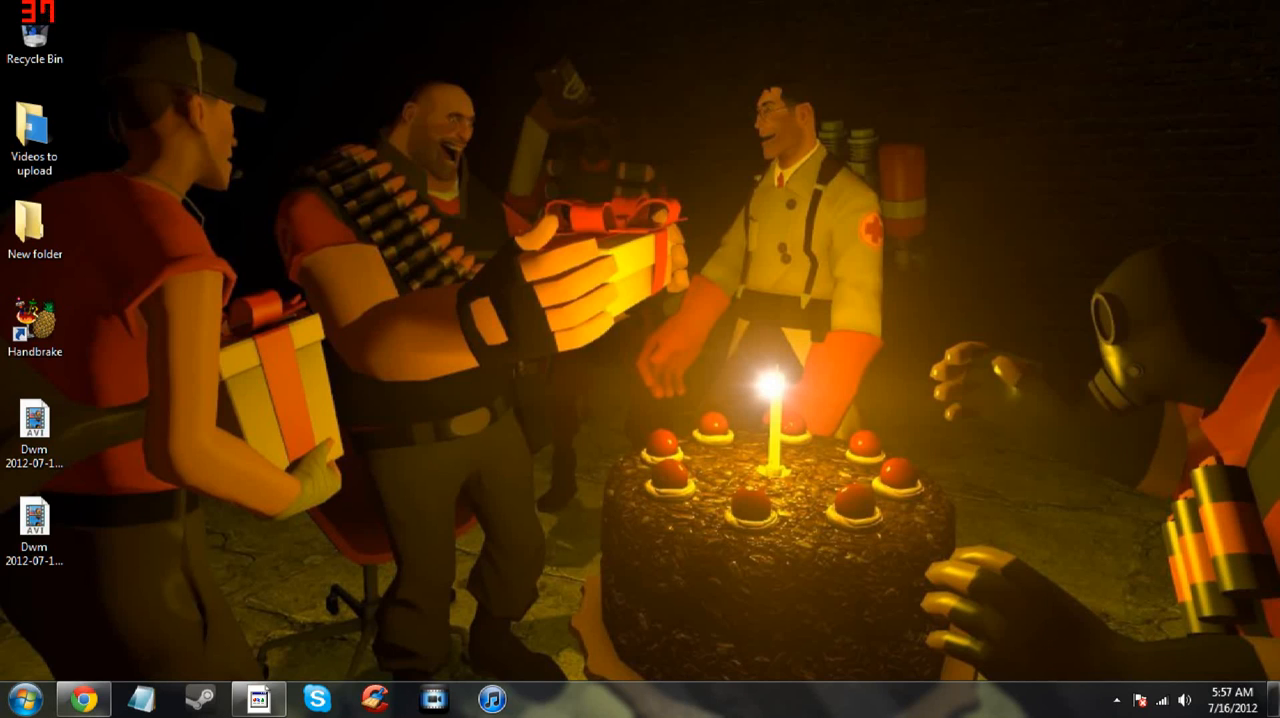
{"action": "left_click", "coordinate": [1117, 699]}
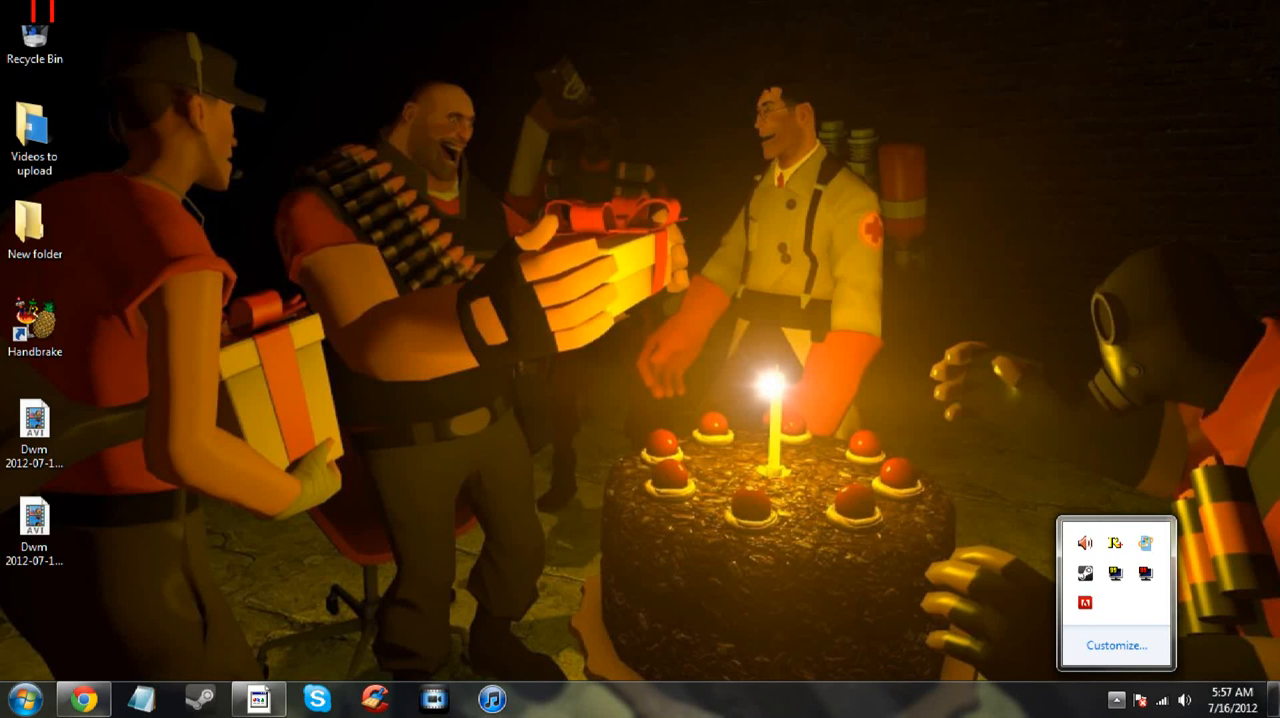
{"action": "key", "text": "Escape"}
{"action": "left_click", "coordinate": [1117, 700]}
{"action": "left_click", "coordinate": [1117, 700]}
{"action": "left_click", "coordinate": [1117, 700]}
{"action": "left_click", "coordinate": [1117, 700]}
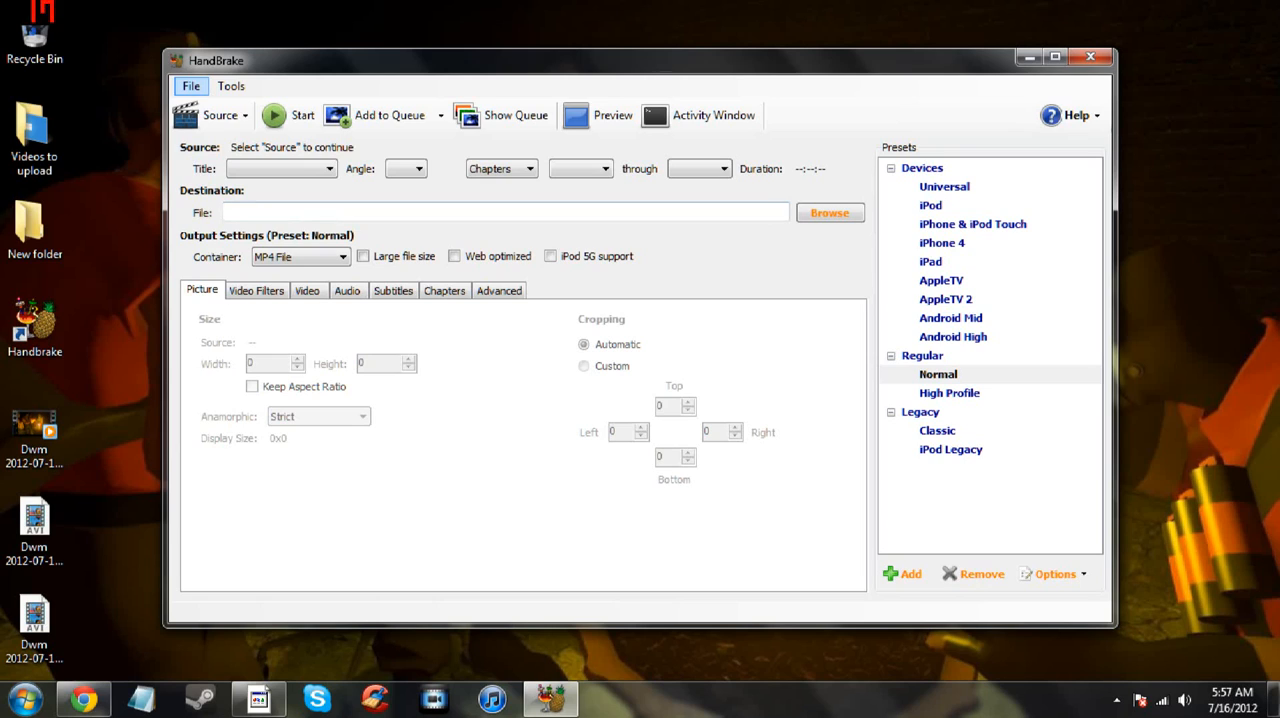
- Start choosing a single video file as the source and go up to the Videos to upload folder
{"action": "left_click", "coordinate": [217, 116]}
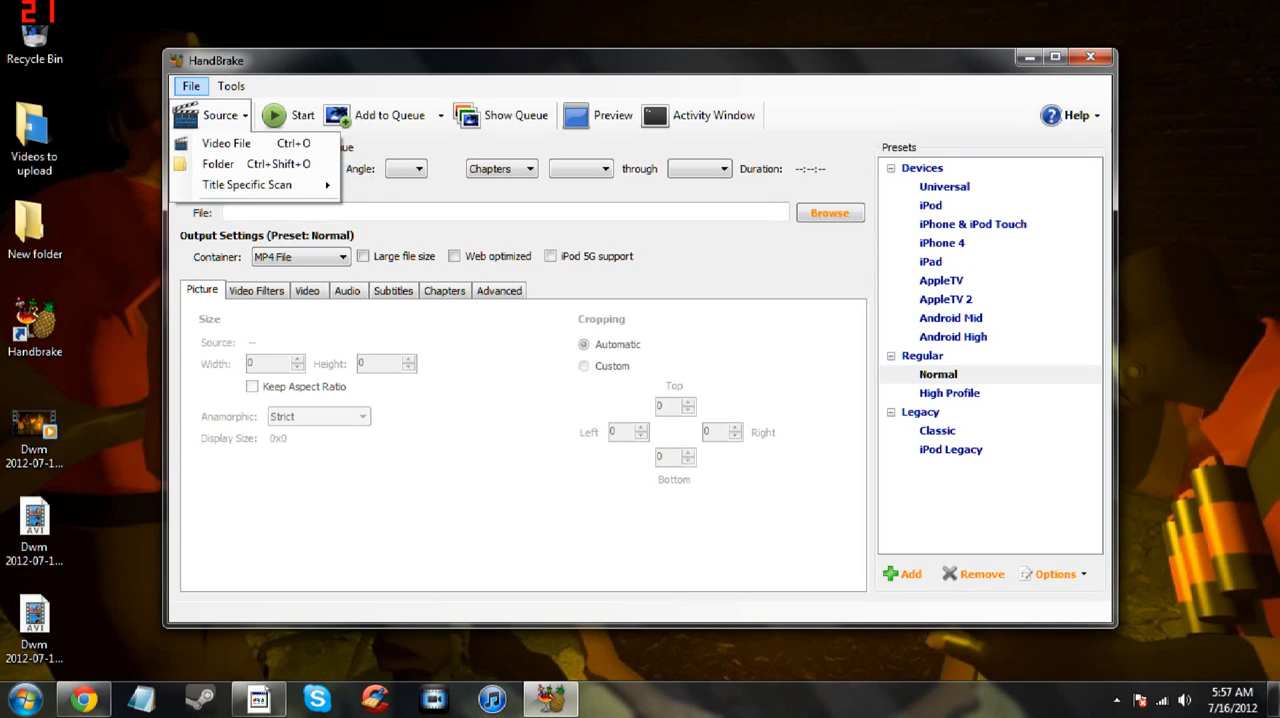
{"action": "left_click", "coordinate": [211, 119]}
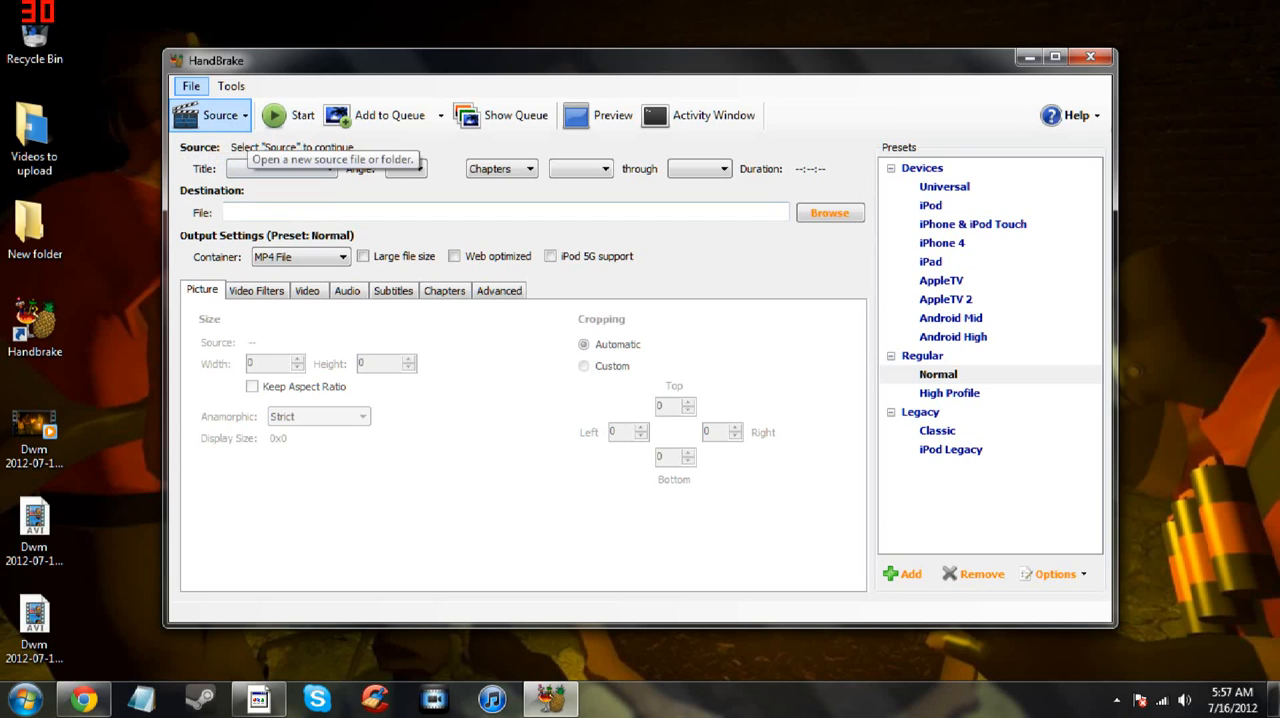
{"action": "left_click", "coordinate": [213, 117]}
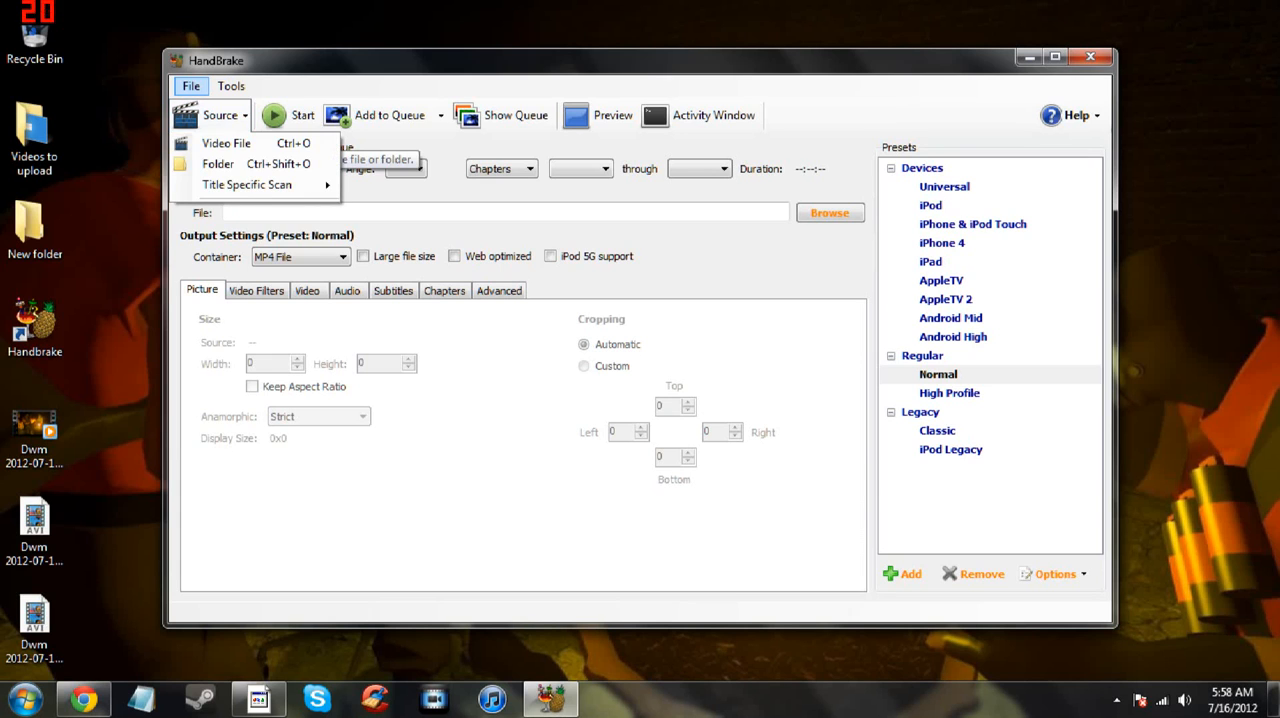
{"action": "left_click", "coordinate": [226, 143]}
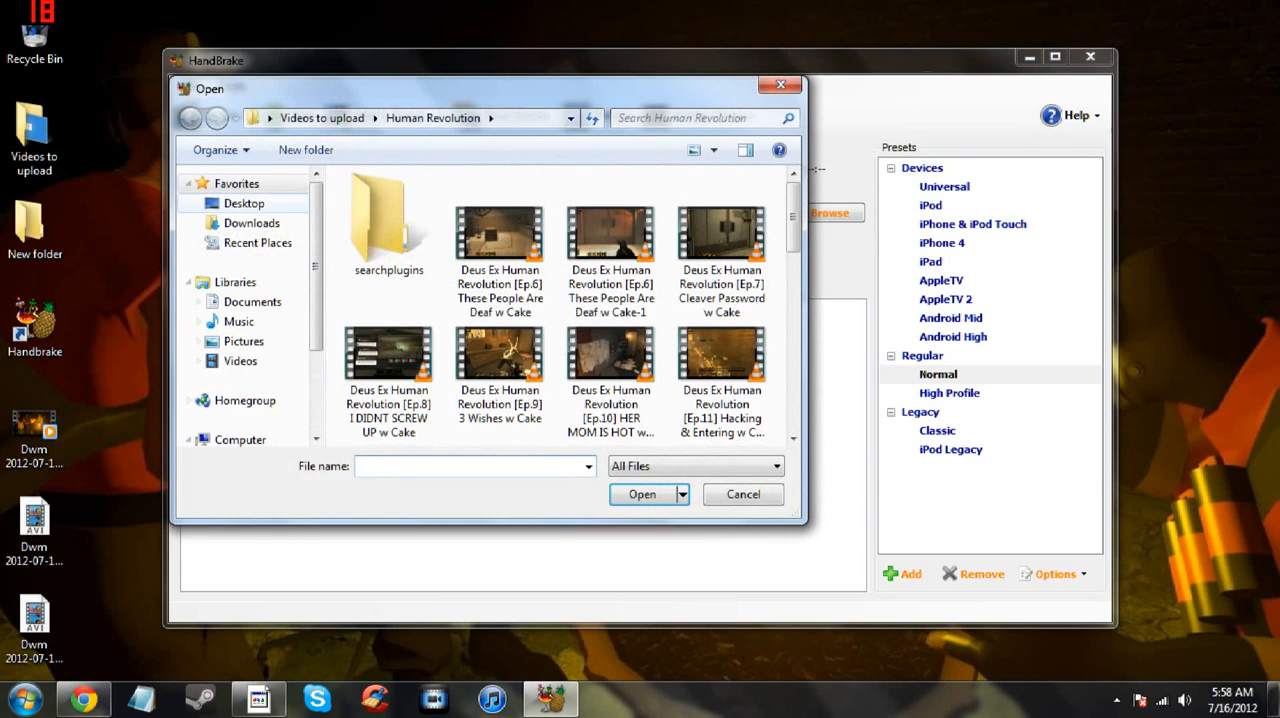
{"action": "left_click", "coordinate": [322, 117]}
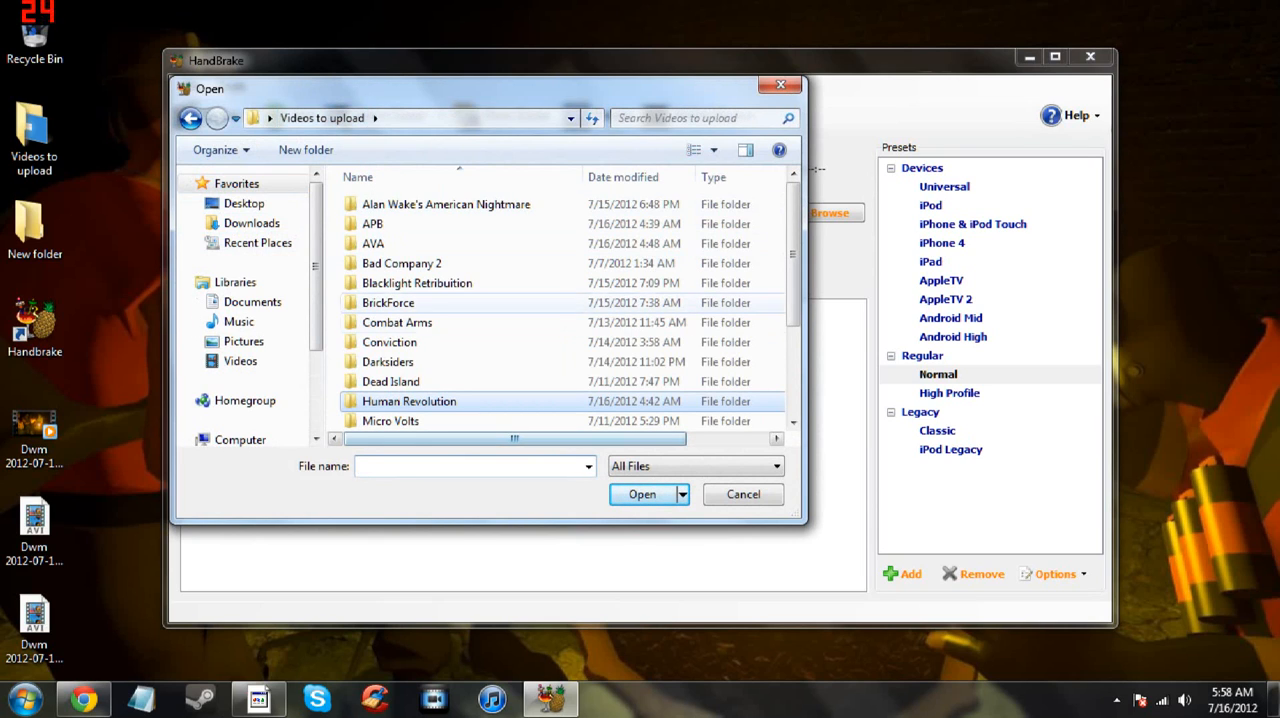
{"action": "scroll", "coordinate": [420, 330], "scroll_direction": "down", "scroll_amount": 3}
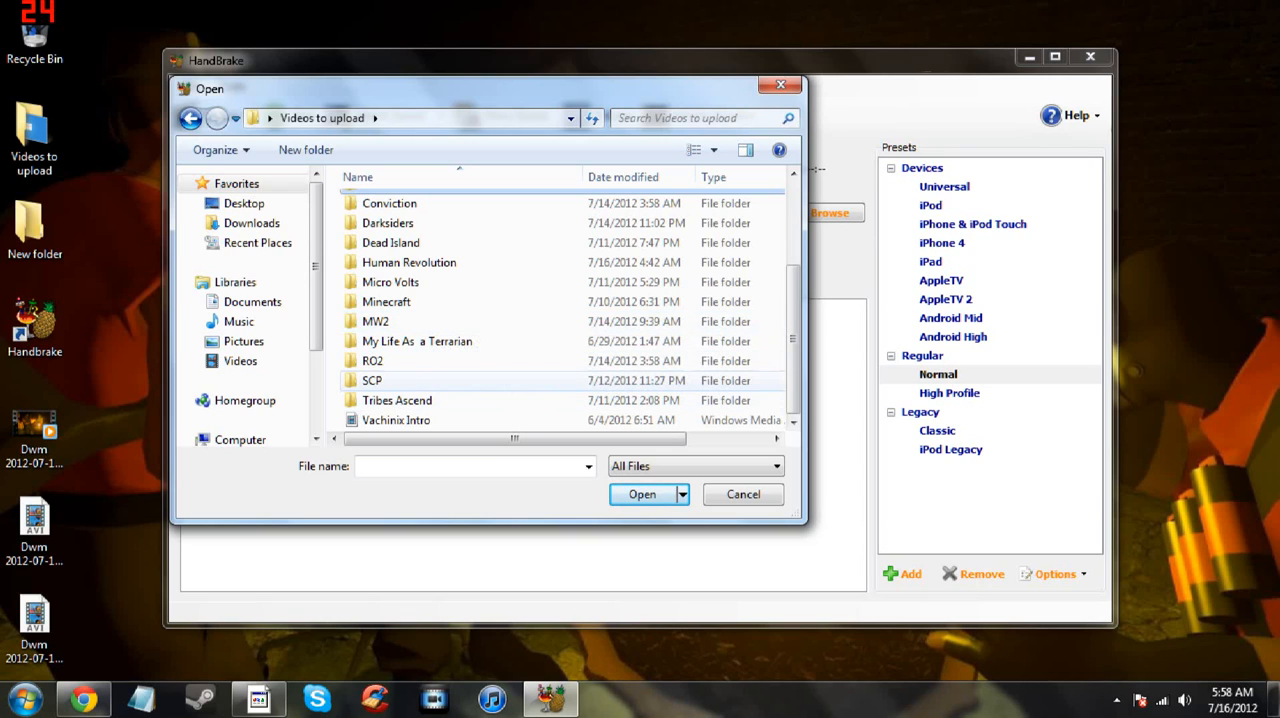
{"action": "left_click", "coordinate": [430, 361]}
{"action": "double_click", "coordinate": [430, 361]}
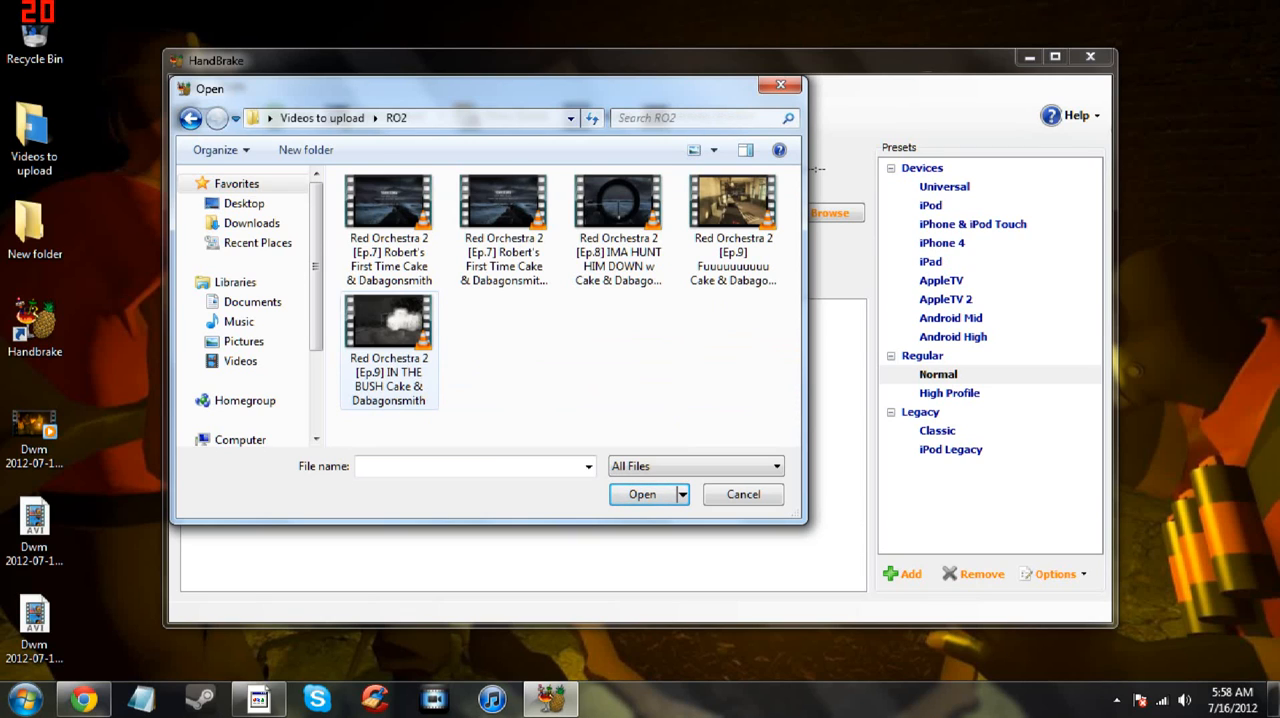
{"action": "left_click", "coordinate": [190, 118]}
- Load the Tribes Ascend Ep.2 video from the Tribes Ascend folder as the source
{"action": "scroll", "coordinate": [430, 361], "scroll_direction": "down", "scroll_amount": 1}
{"action": "double_click", "coordinate": [430, 400]}
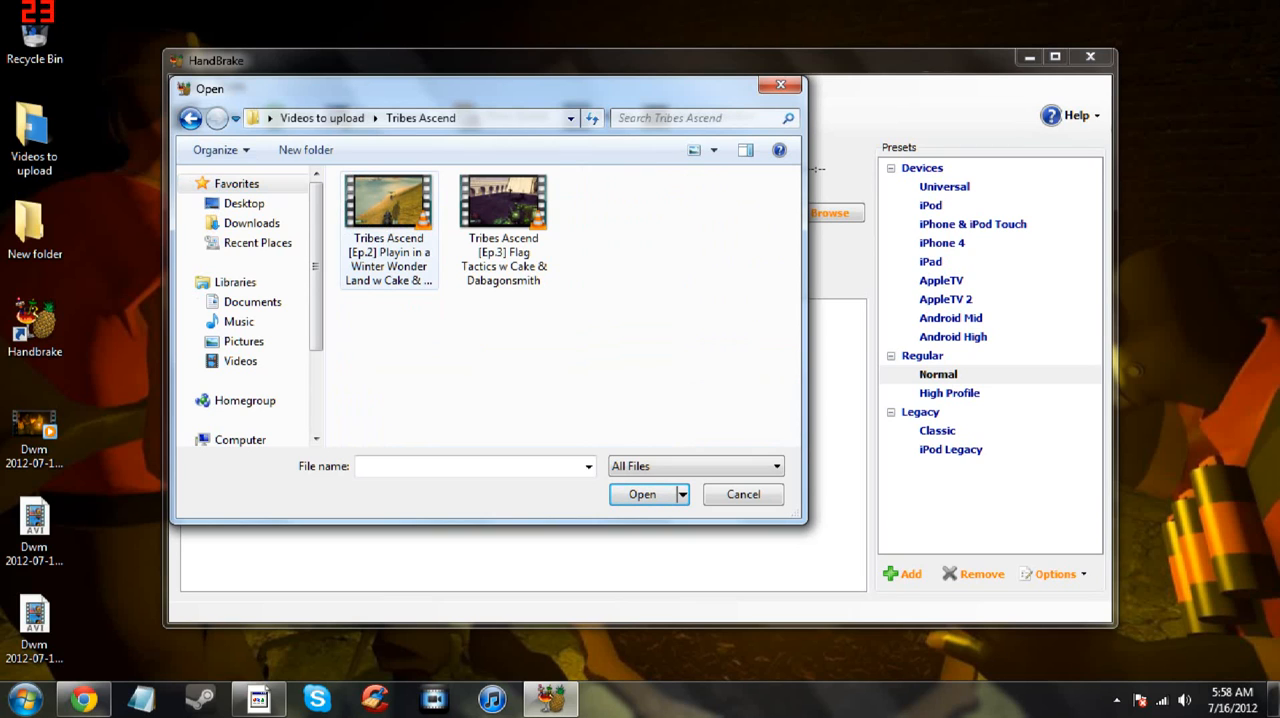
{"action": "left_click", "coordinate": [389, 230]}
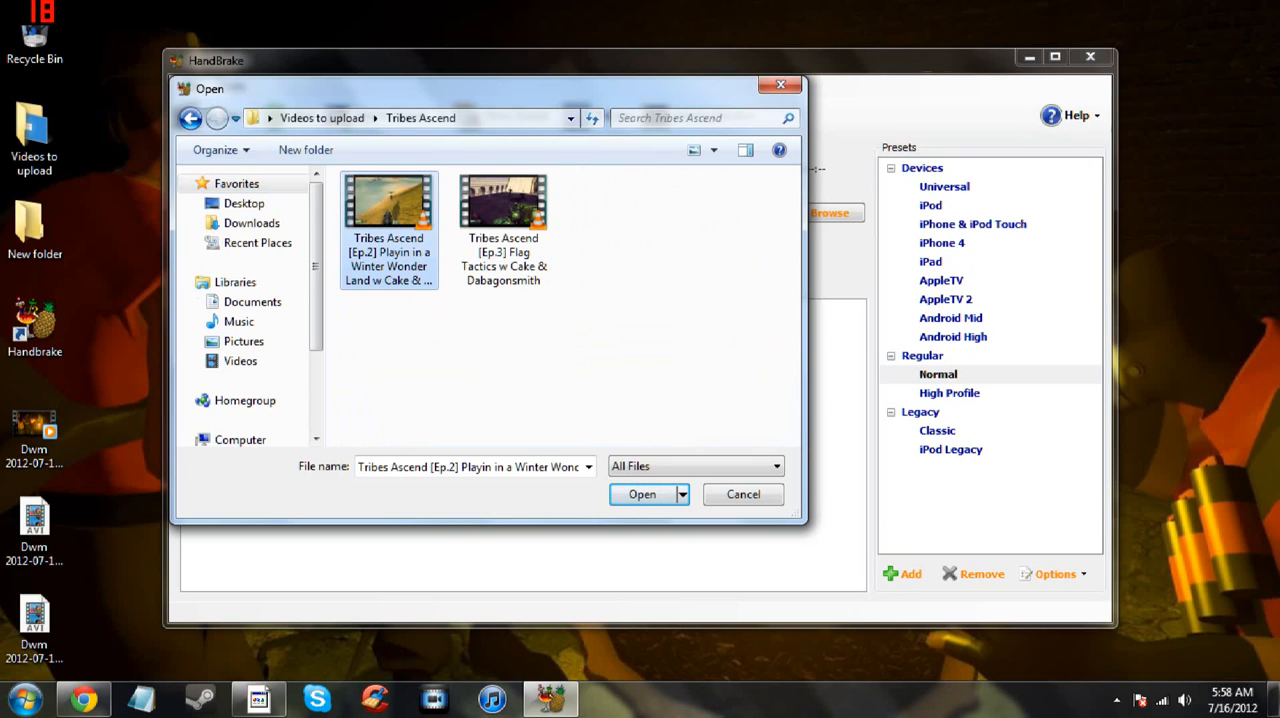
{"action": "left_click", "coordinate": [642, 494]}
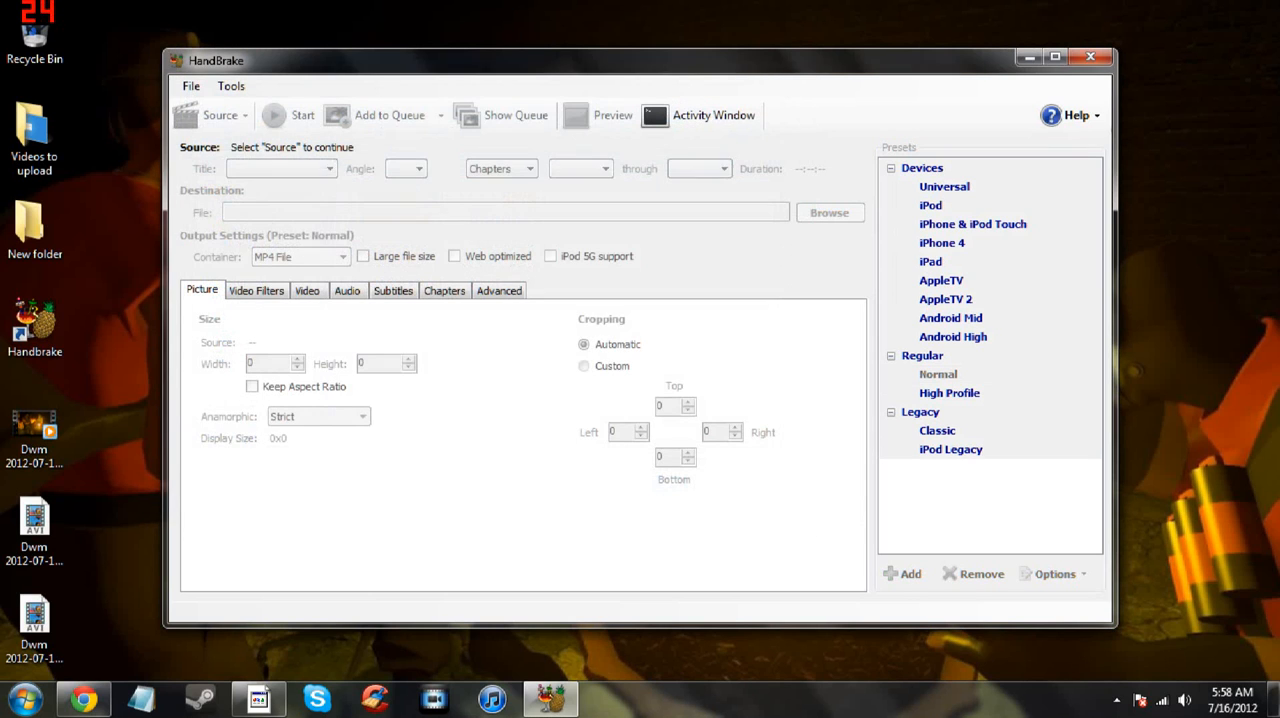
{"action": "left_click", "coordinate": [818, 432]}
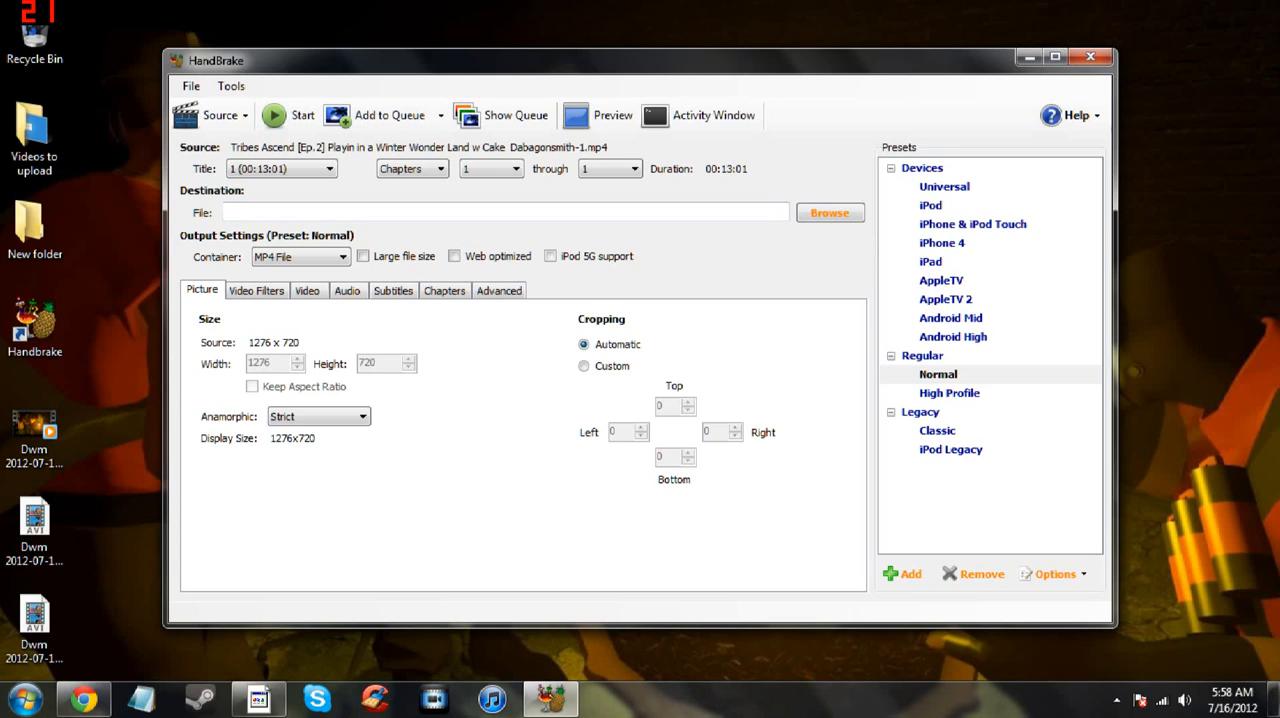
- Choose the existing Tribes Ascend Ep.2 file name for the mp4 destination, try saving under it, and decline replacing the file
{"action": "left_click", "coordinate": [830, 213]}
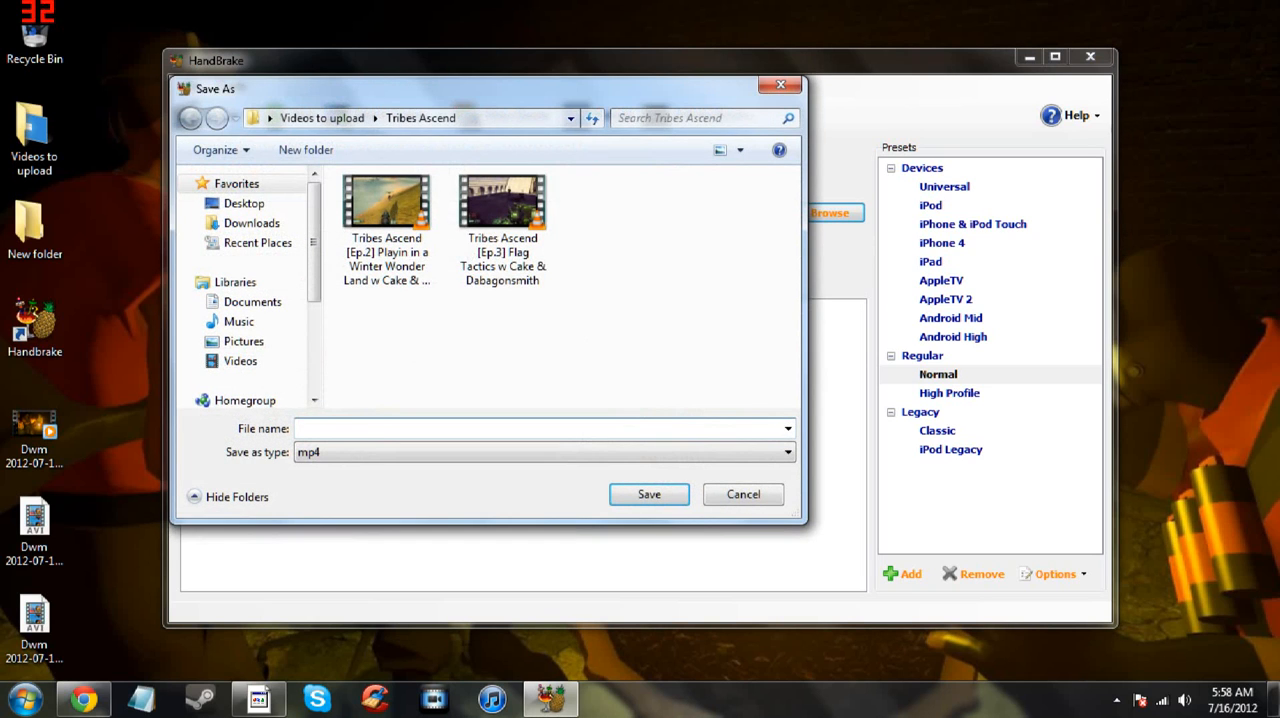
{"action": "left_click", "coordinate": [387, 230]}
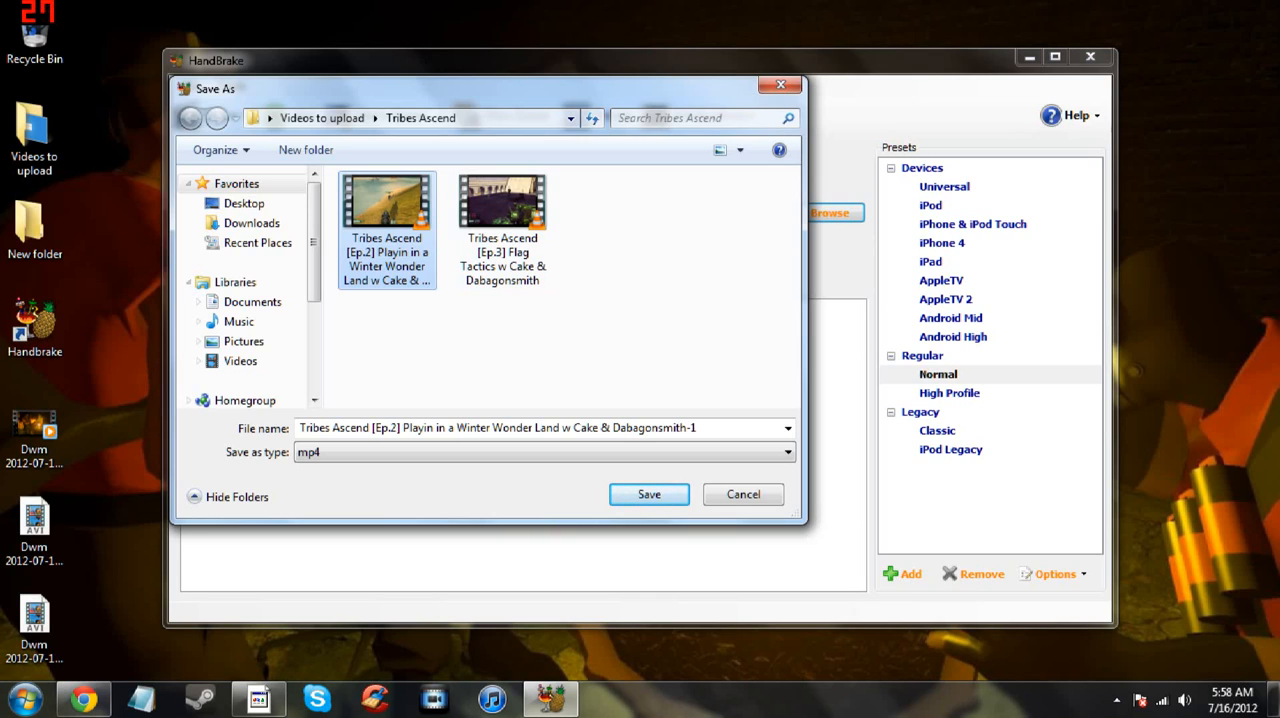
{"action": "double_click", "coordinate": [695, 428]}
{"action": "left_click", "coordinate": [699, 428]}
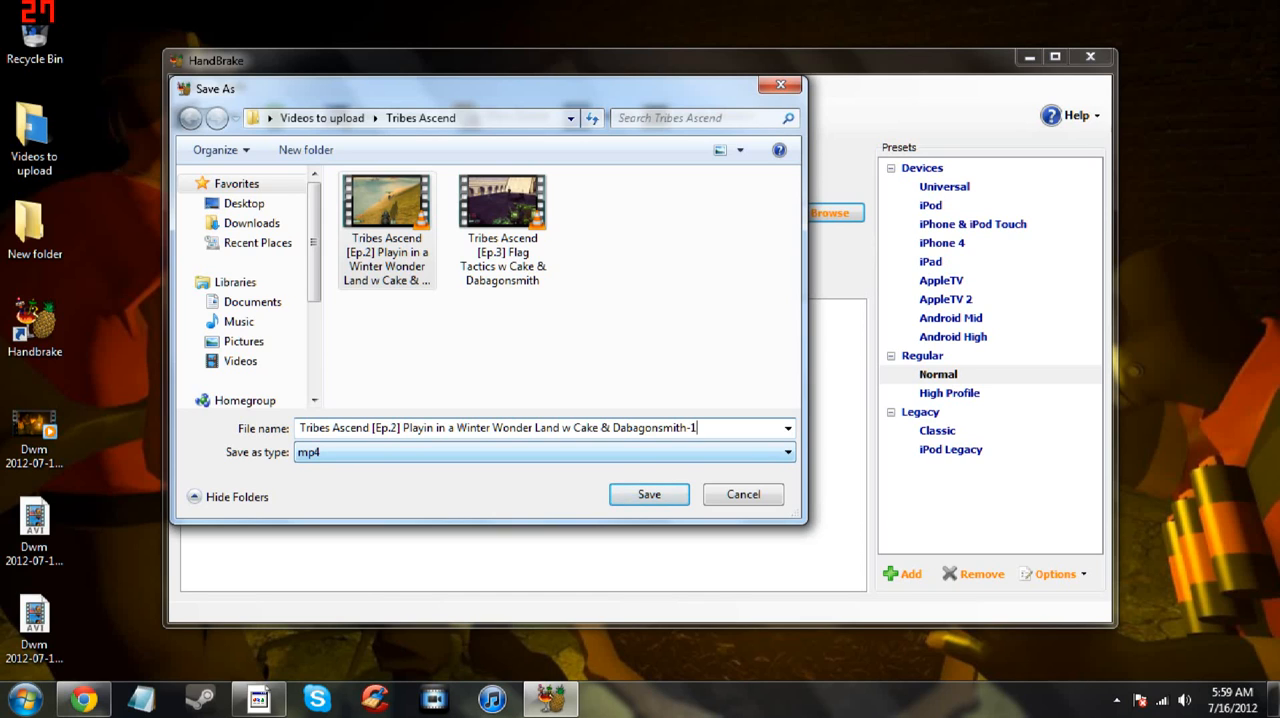
{"action": "key", "text": "Return"}
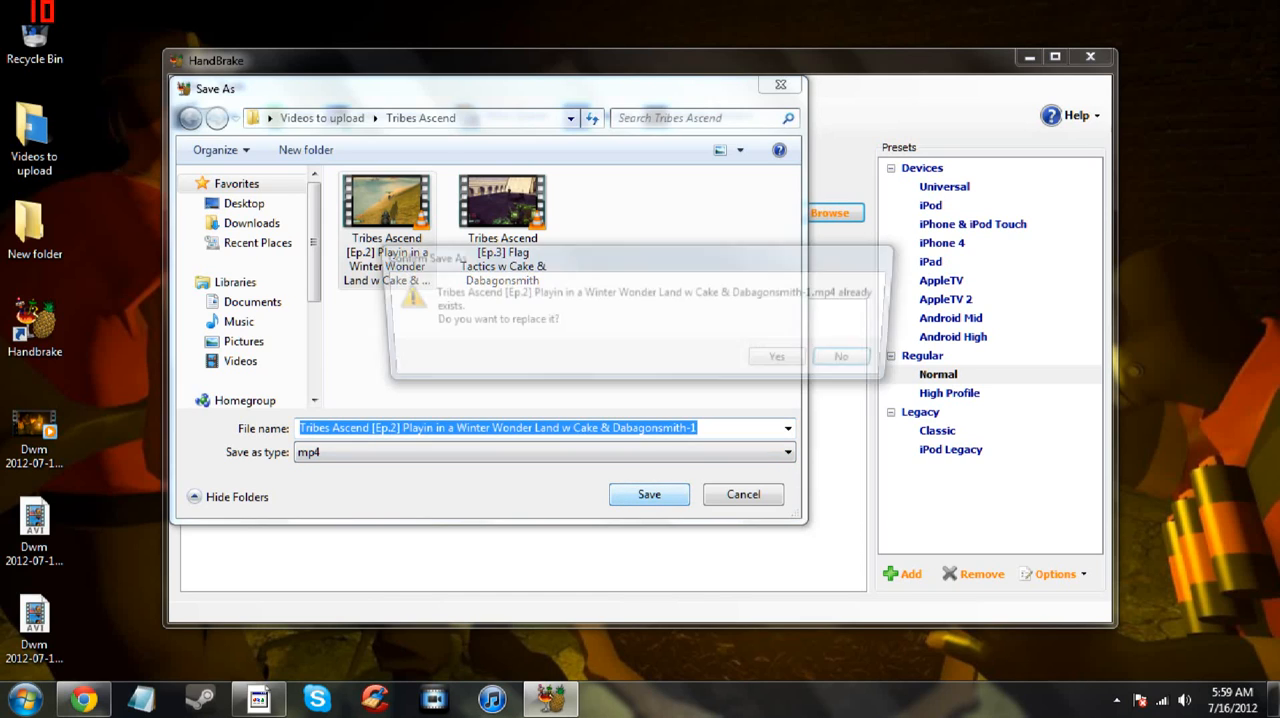
{"action": "left_click_drag", "start_coordinate": [620, 268], "coordinate": [576, 352]}
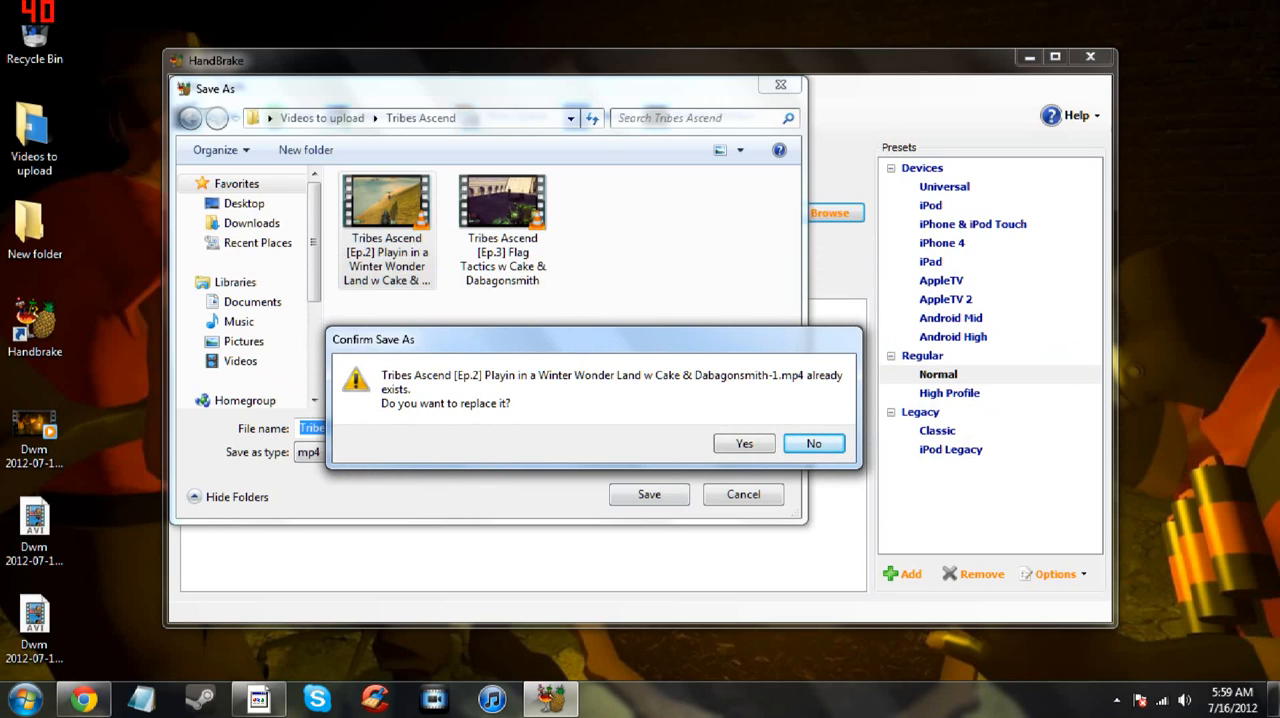
{"action": "key", "text": "Return"}
- Change the number at the end of the destination file name to 2 and save it as the mp4 output
{"action": "left_click_drag", "start_coordinate": [699, 428], "coordinate": [691, 428]}
{"action": "type", "text": "2"}
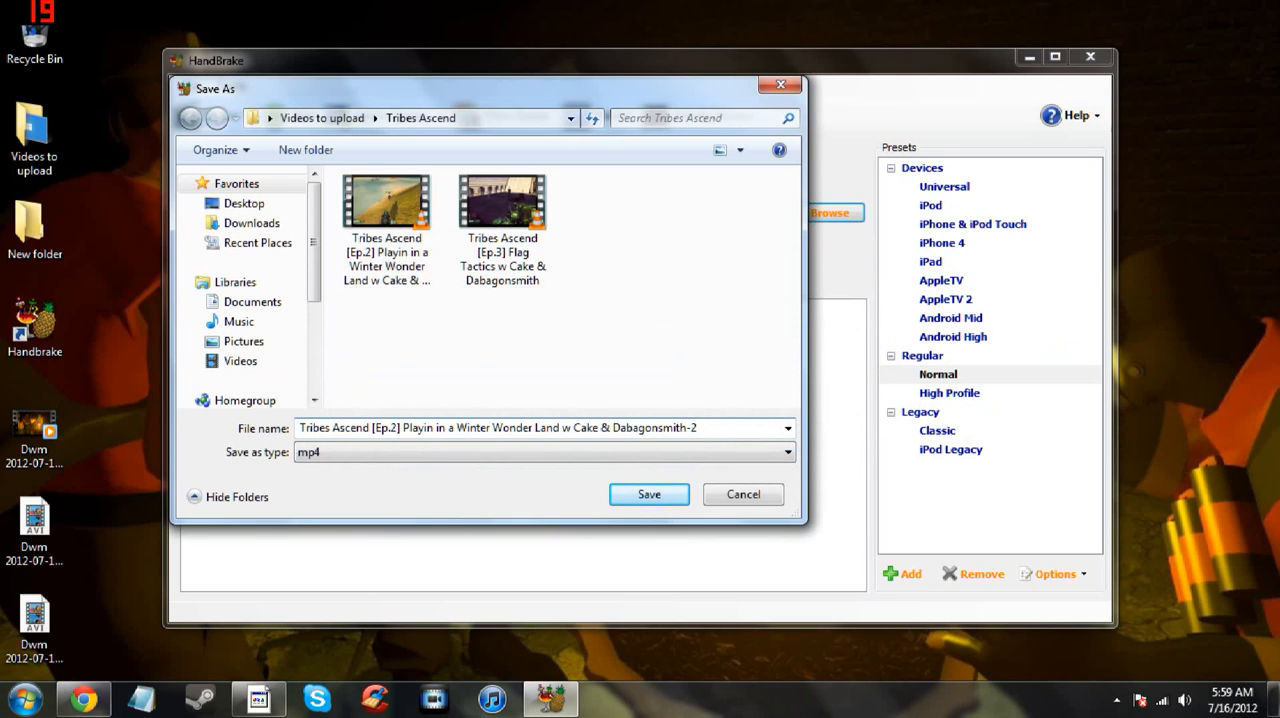
{"action": "key", "text": "Return"}
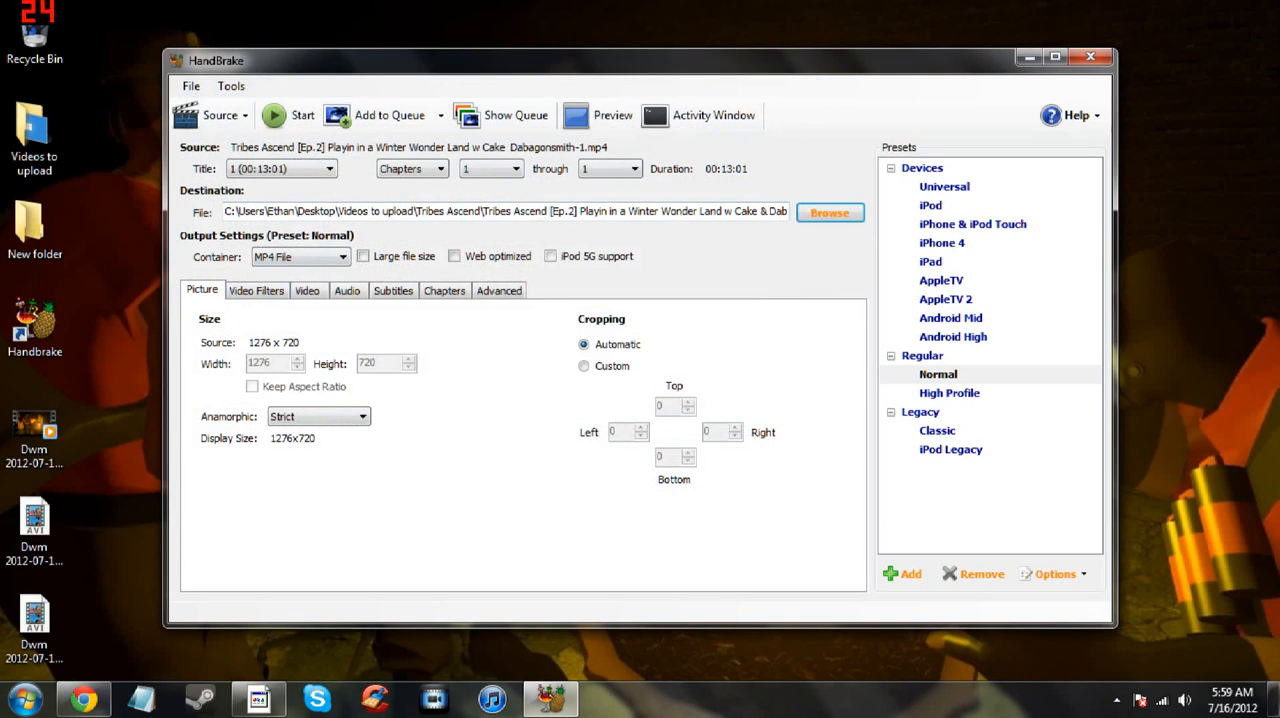
- Check the available output container formats and the video filter settings
{"action": "left_click", "coordinate": [301, 257]}
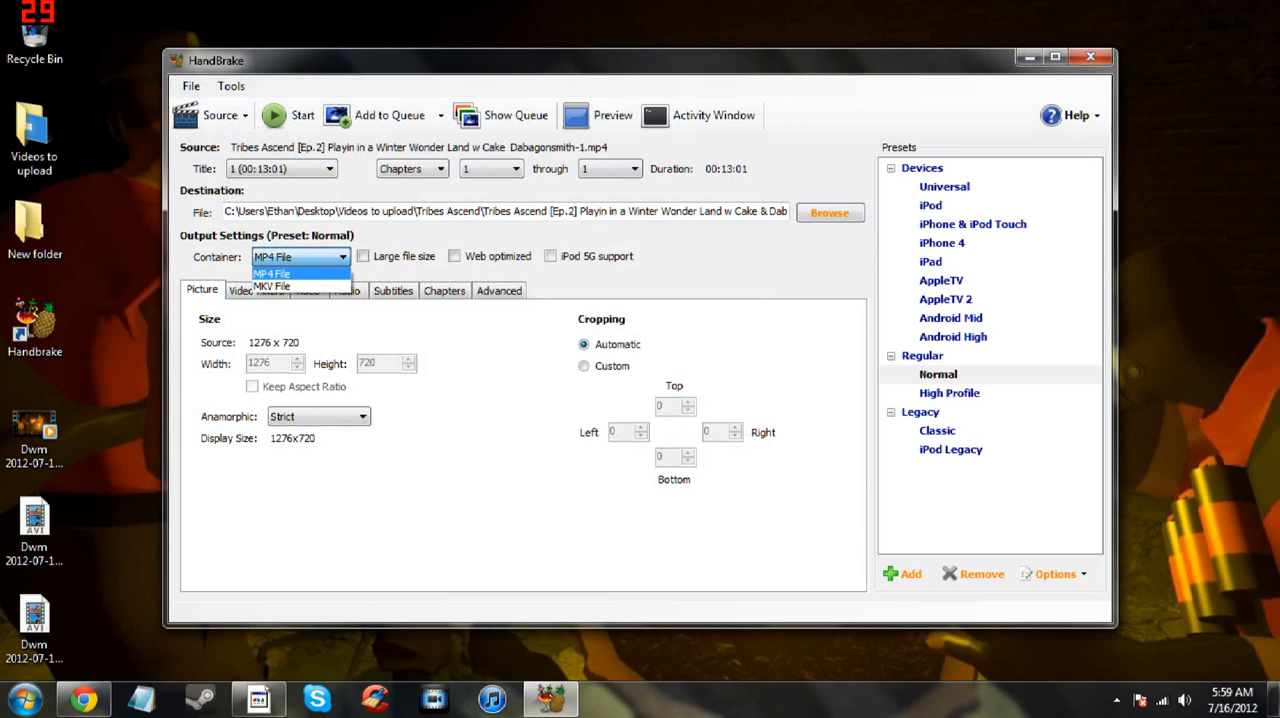
{"action": "left_click", "coordinate": [301, 257]}
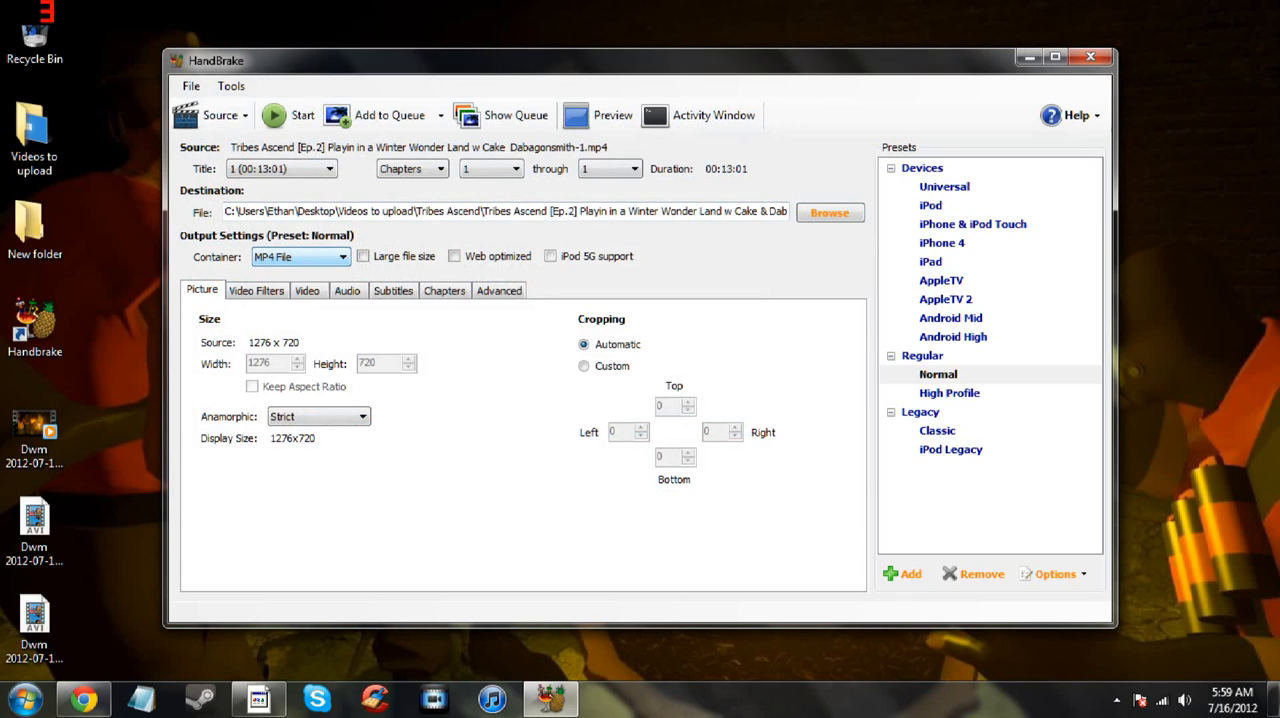
{"action": "left_click", "coordinate": [256, 290]}
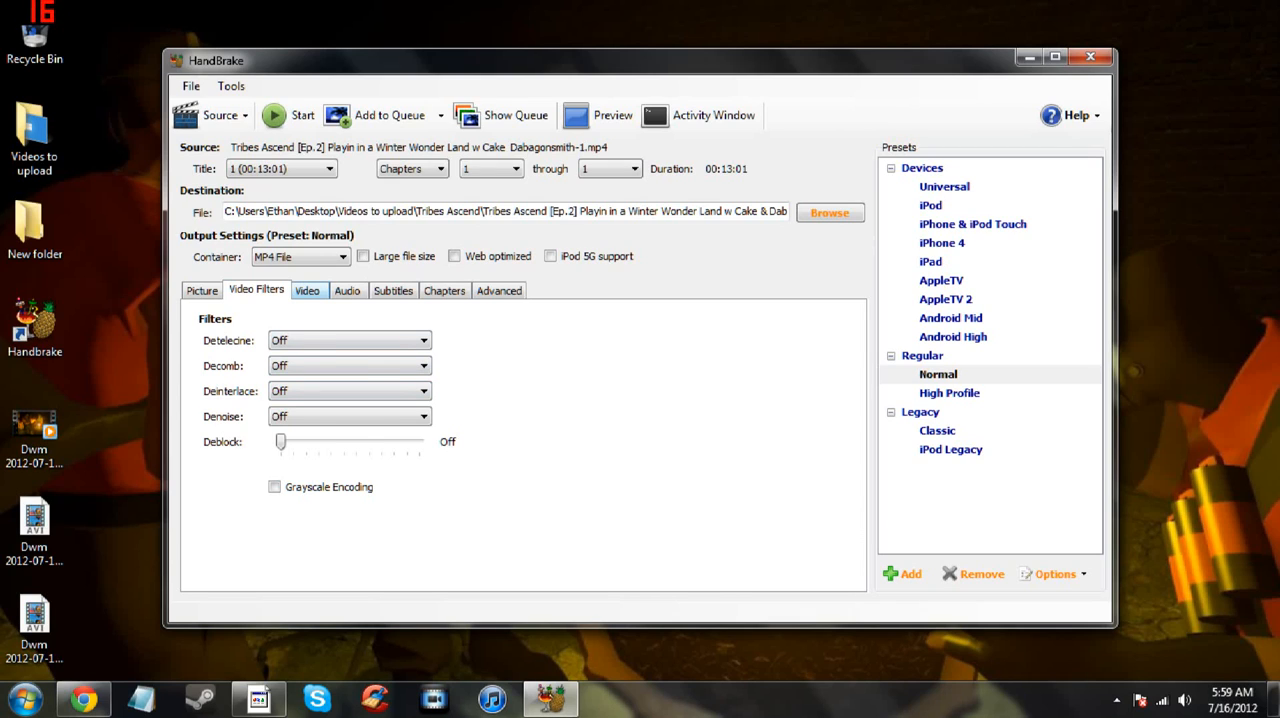
- Set the video codec to MPEG-4 (FFmpeg)
{"action": "left_click", "coordinate": [307, 290]}
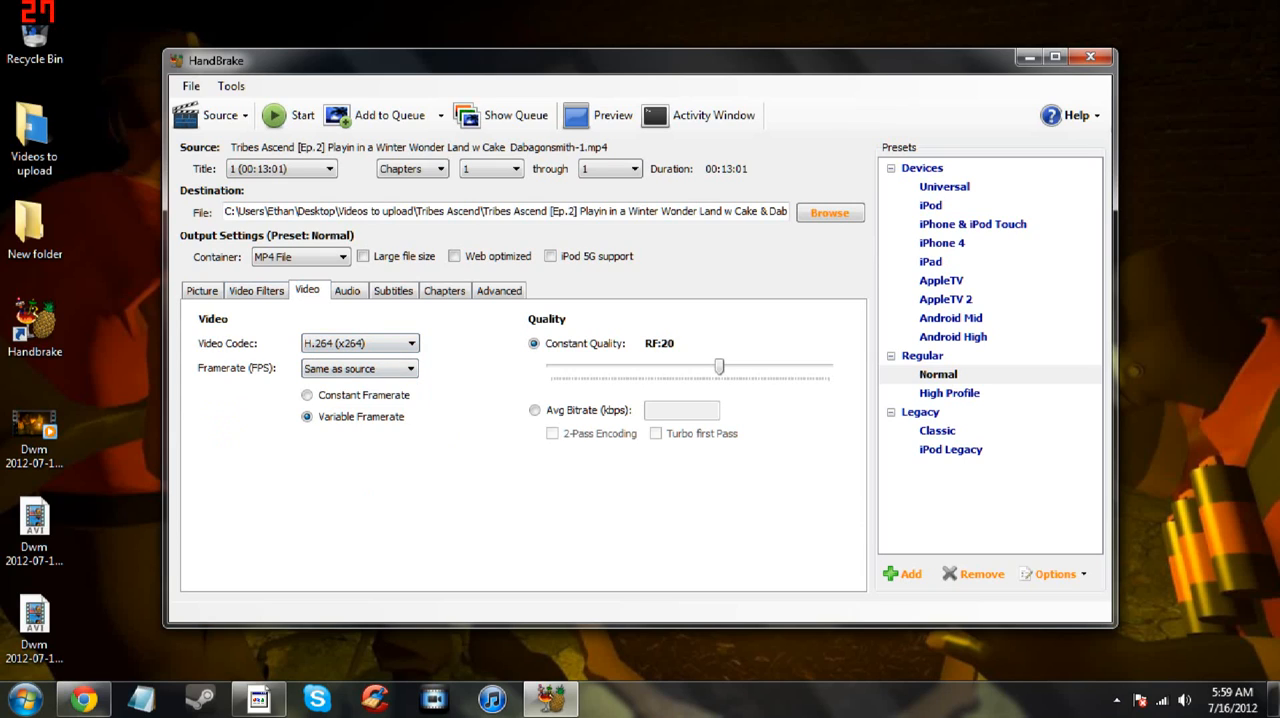
{"action": "left_click", "coordinate": [360, 343]}
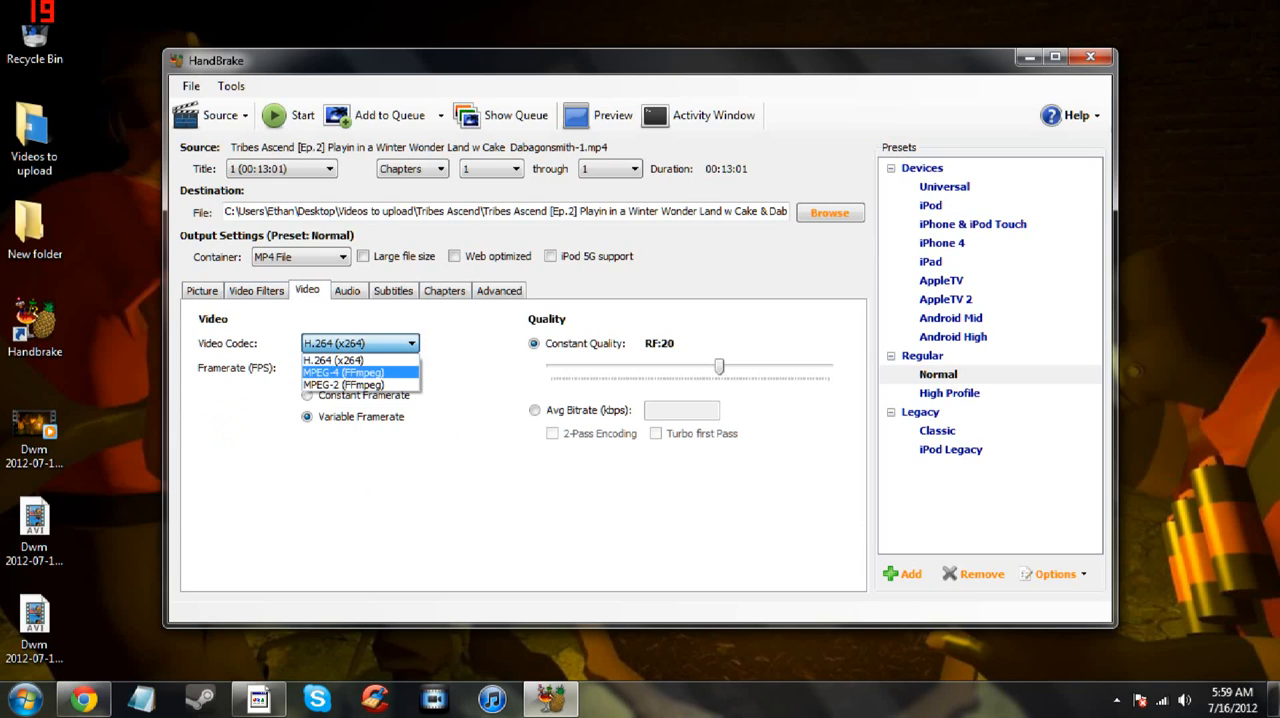
{"action": "left_click", "coordinate": [355, 372]}
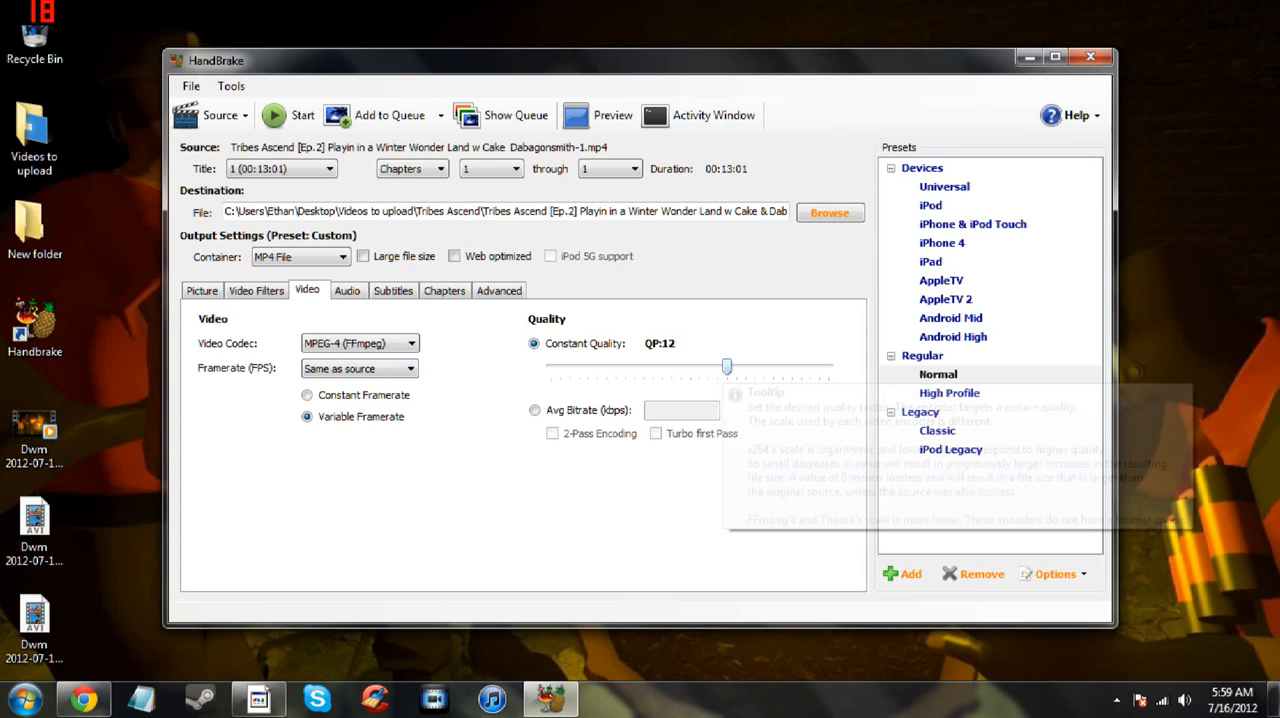
- Raise the constant quality through QP:5 to QP:1
{"action": "left_click_drag", "start_coordinate": [727, 367], "coordinate": [791, 367]}
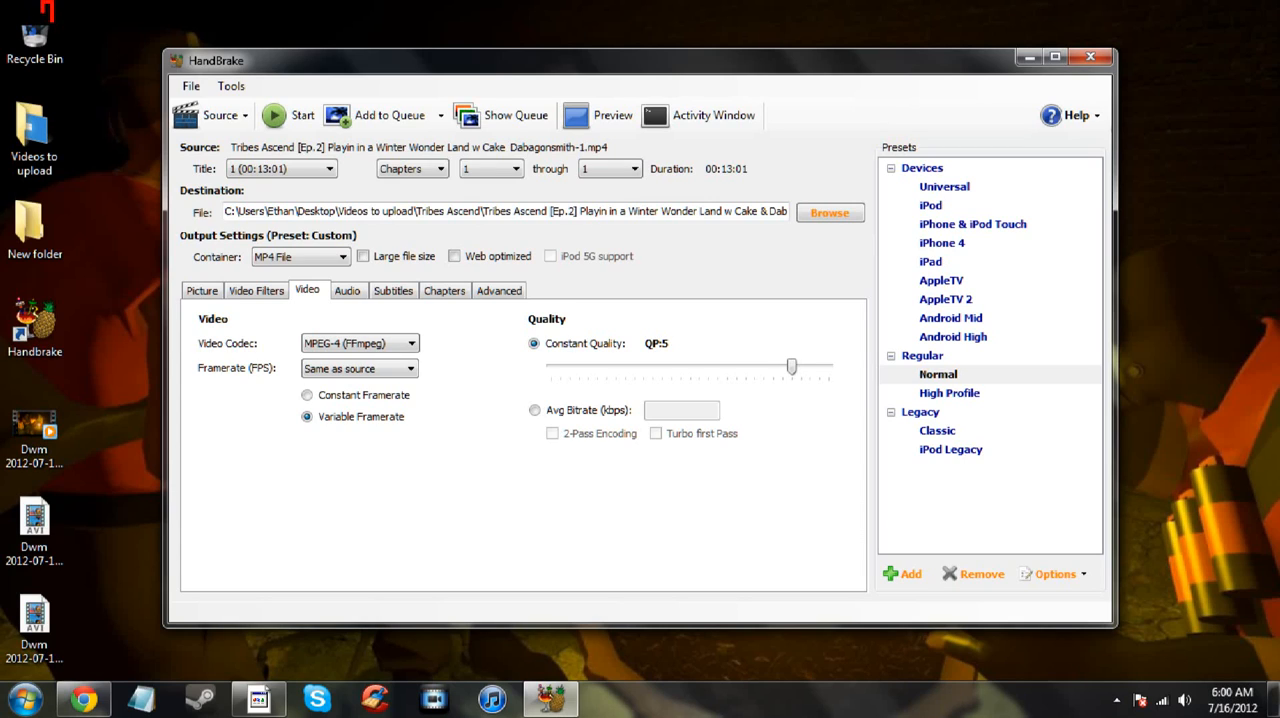
{"action": "left_click_drag", "start_coordinate": [791, 367], "coordinate": [801, 367]}
{"action": "left_click_drag", "start_coordinate": [791, 367], "coordinate": [782, 367]}
{"action": "left_click_drag", "start_coordinate": [782, 367], "coordinate": [791, 367]}
{"action": "left_click_drag", "start_coordinate": [791, 367], "coordinate": [828, 367]}
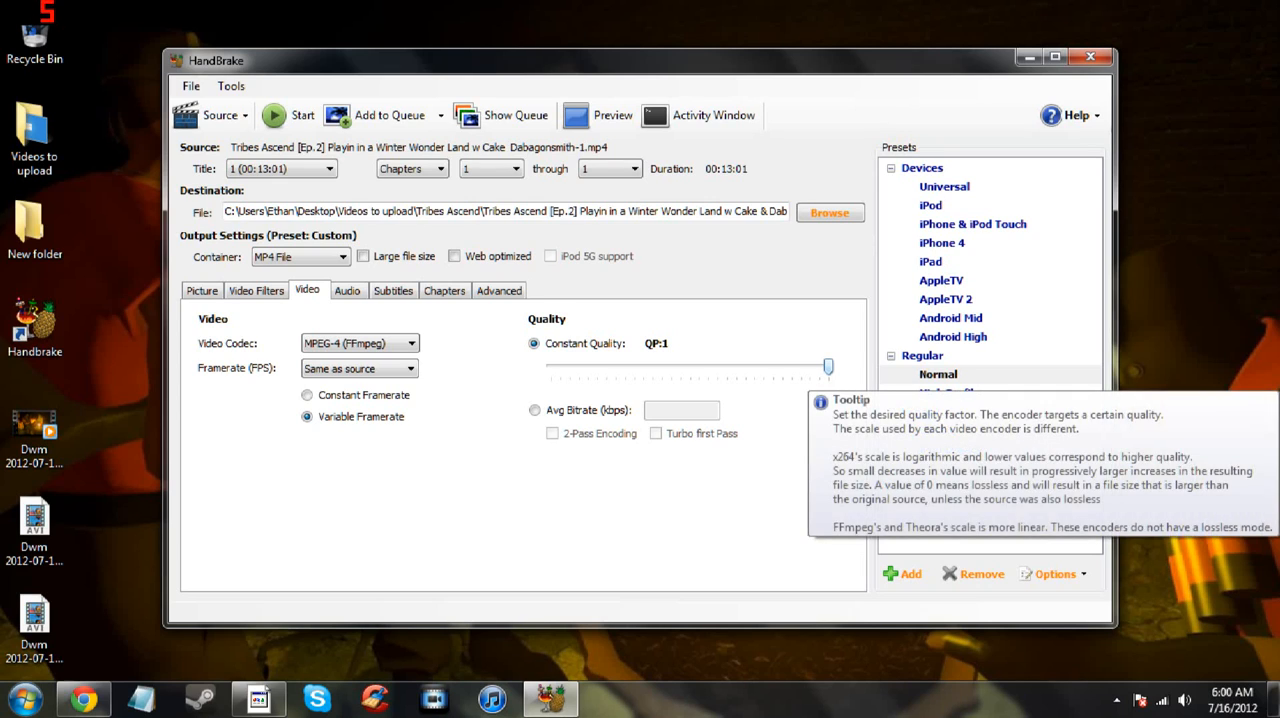
- Fine-tune the constant quality in single increments near the high-quality end of the scale
{"action": "key", "text": "Left"}
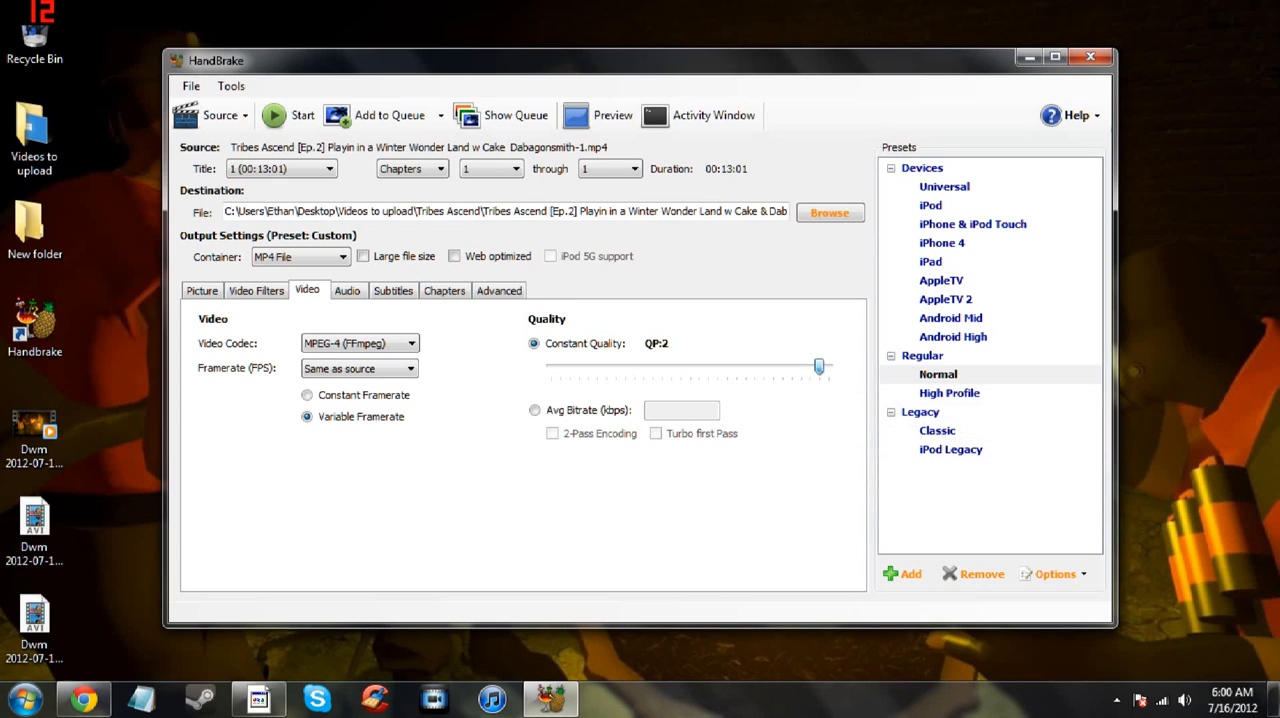
{"action": "key", "text": "Left"}
{"action": "key", "text": "Right"}
{"action": "key", "text": "Left"}
{"action": "key", "text": "Left"}
{"action": "key", "text": "Right"}
{"action": "key", "text": "Right"}
{"action": "key", "text": "Right"}
{"action": "key", "text": "Left"}
{"action": "key", "text": "Left"}
{"action": "key", "text": "Left"}
{"action": "key", "text": "Left"}
{"action": "key", "text": "Right"}
{"action": "key", "text": "Left"}
{"action": "key", "text": "Right"}
{"action": "key", "text": "Left"}
{"action": "key", "text": "Left"}
{"action": "key", "text": "Right"}
{"action": "key", "text": "Right"}
{"action": "key", "text": "Left"}
{"action": "key", "text": "Left"}
{"action": "key", "text": "Right"}
{"action": "key", "text": "Right"}
{"action": "key", "text": "Left"}
- Review the codec options available for the English audio track
{"action": "left_click", "coordinate": [347, 291]}
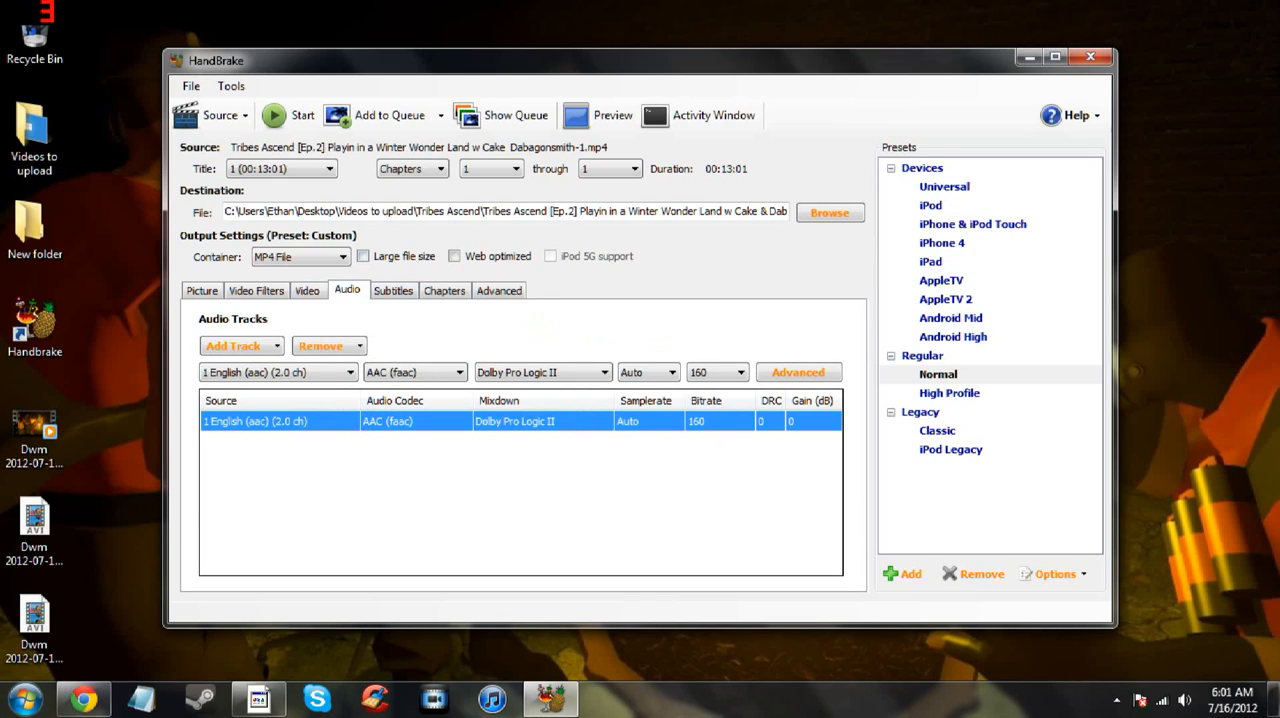
{"action": "left_click", "coordinate": [415, 373]}
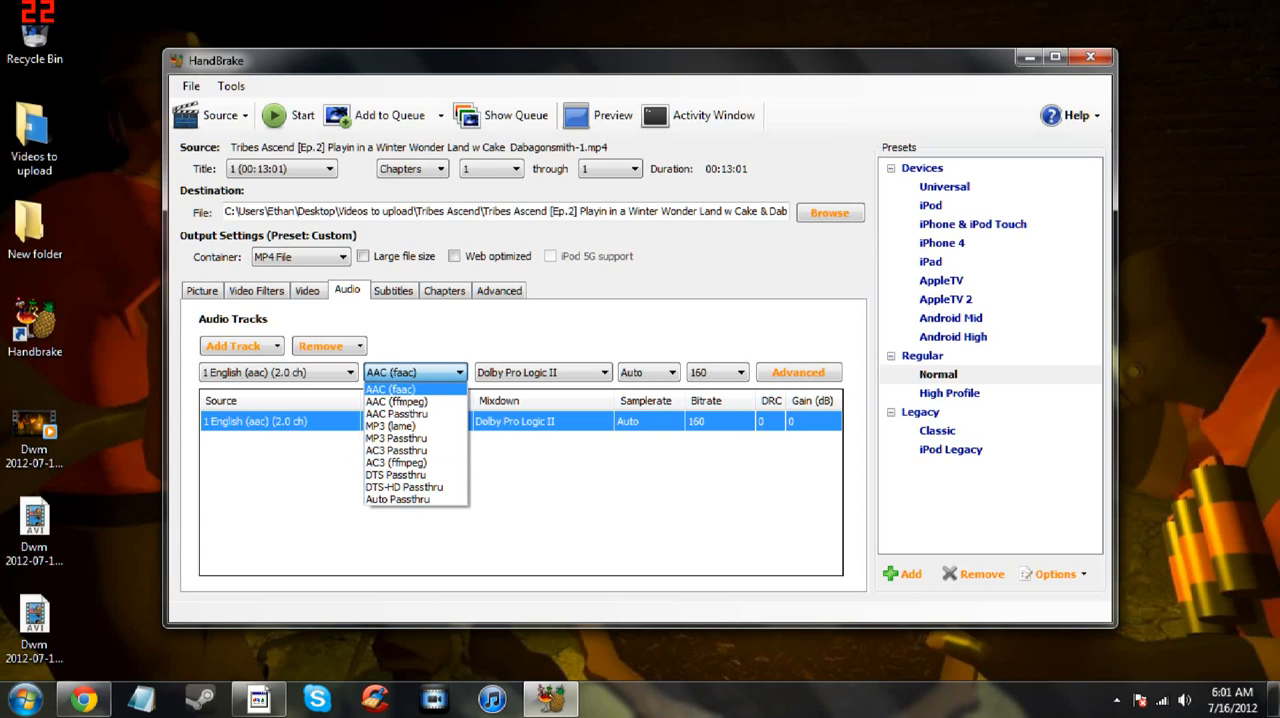
{"action": "left_click", "coordinate": [415, 374]}
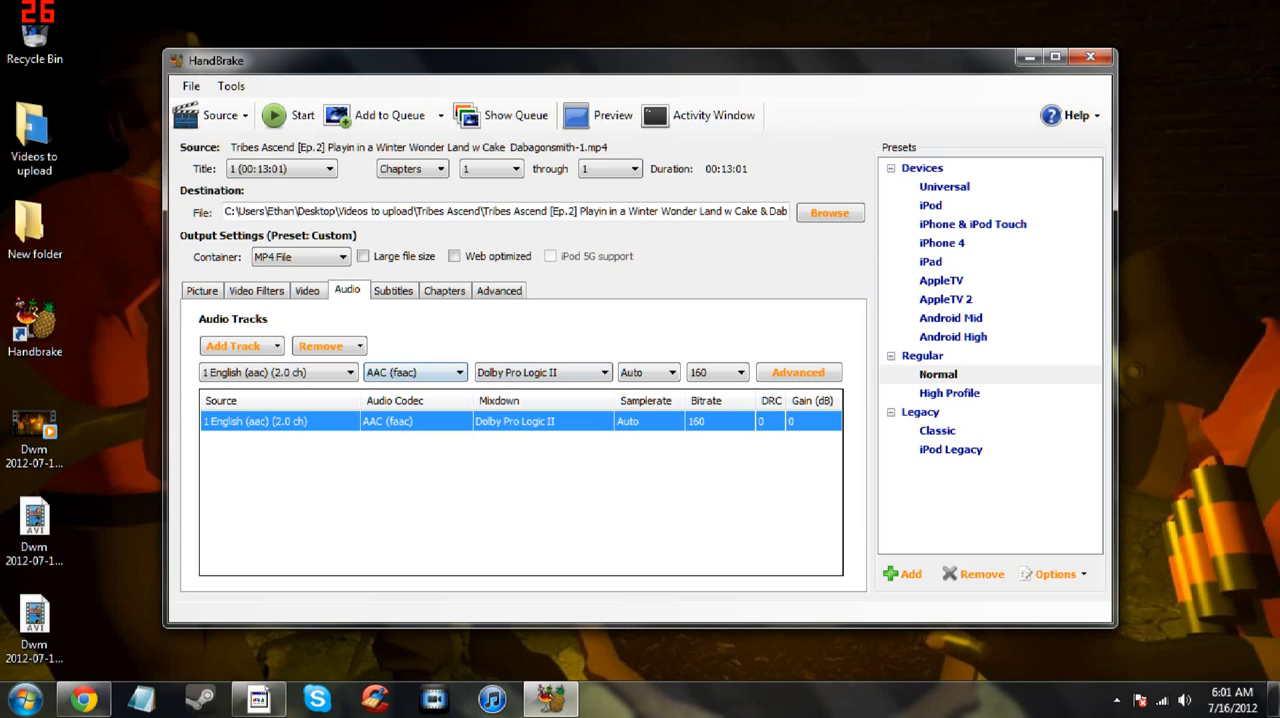
- Review the mixdown, sample rate and bitrate options for the English audio track, keeping Dolby Pro Logic II, Auto and 160
{"action": "left_click", "coordinate": [543, 373]}
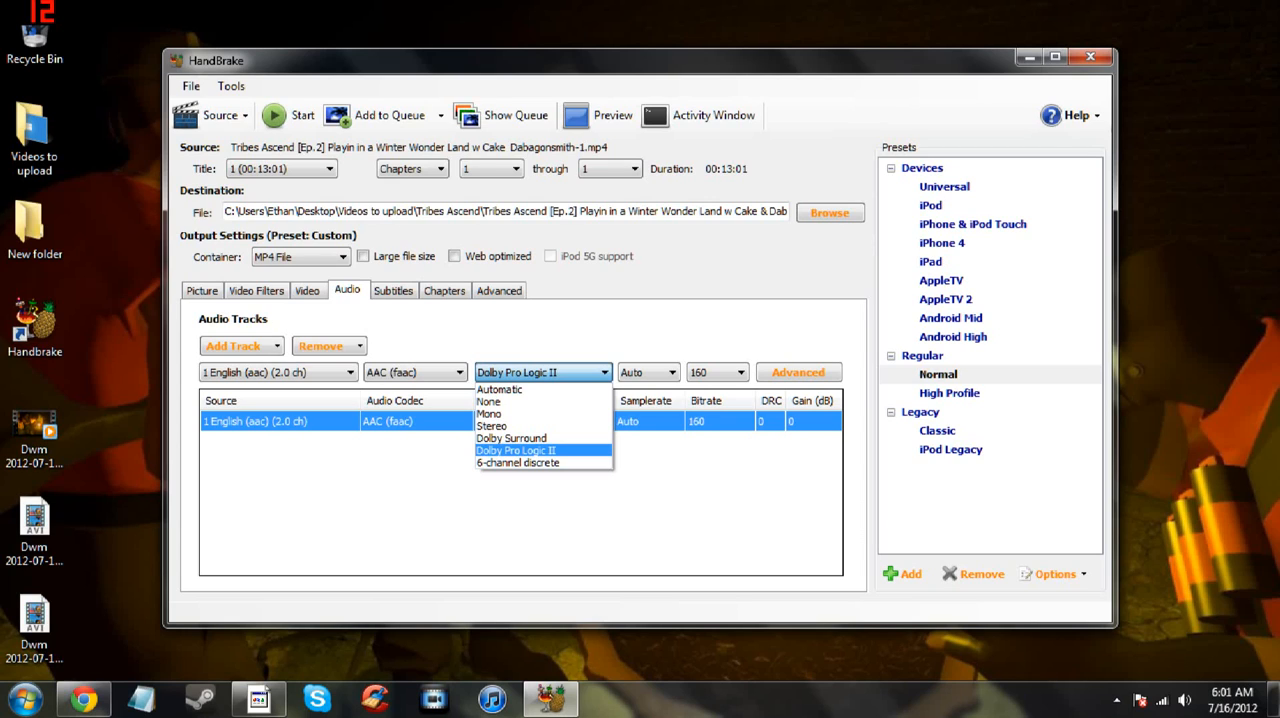
{"action": "left_click", "coordinate": [516, 450]}
{"action": "left_click", "coordinate": [648, 372]}
{"action": "left_click", "coordinate": [648, 373]}
{"action": "left_click", "coordinate": [718, 373]}
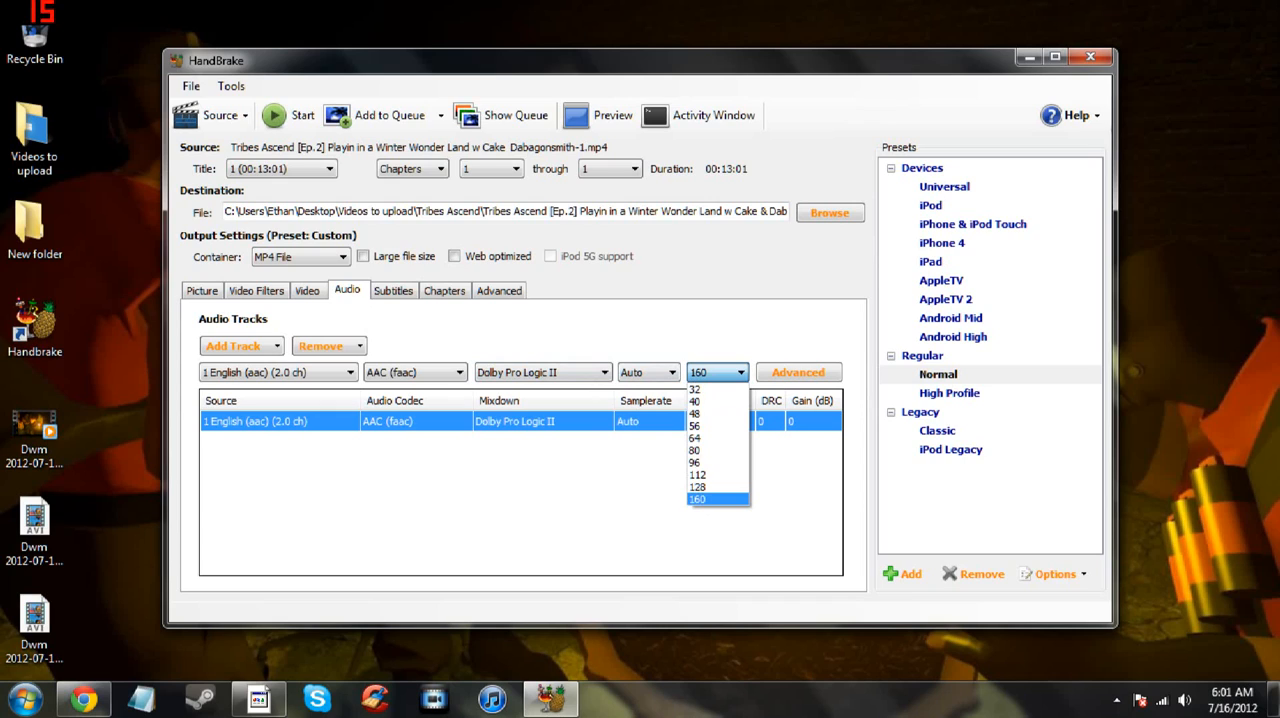
{"action": "left_click", "coordinate": [718, 373]}
{"action": "left_click", "coordinate": [718, 373]}
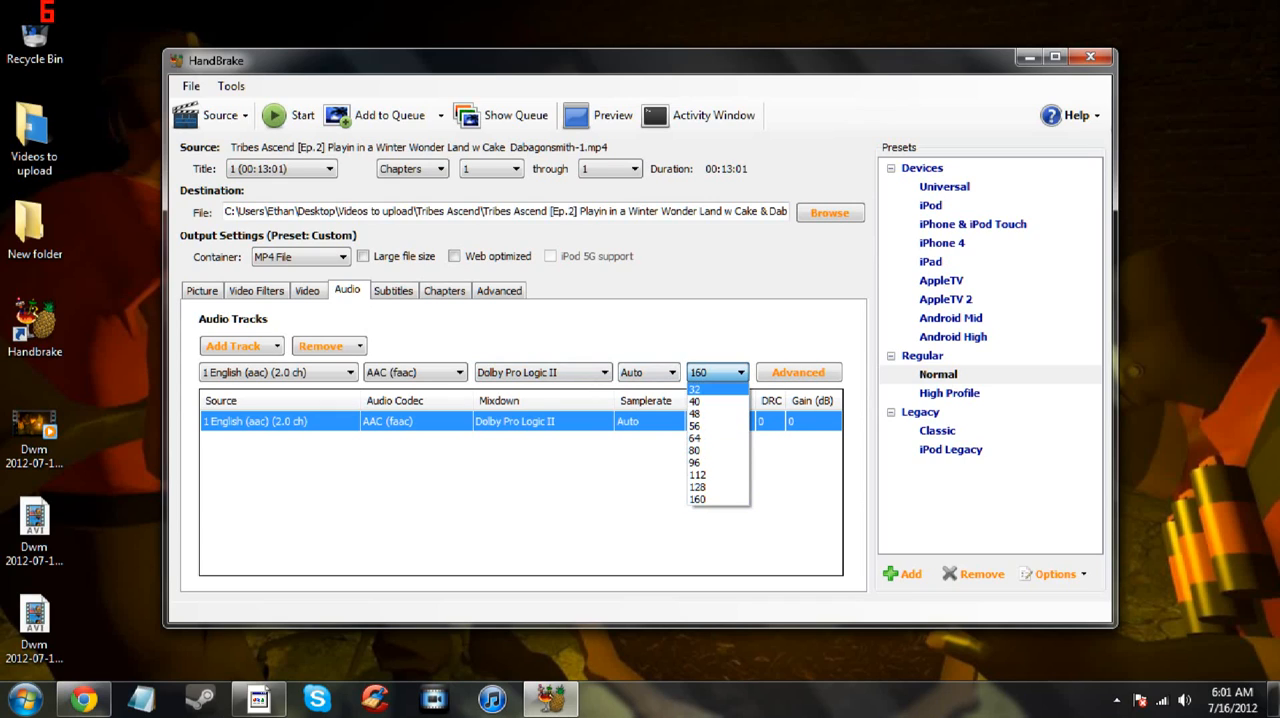
{"action": "left_click", "coordinate": [718, 373]}
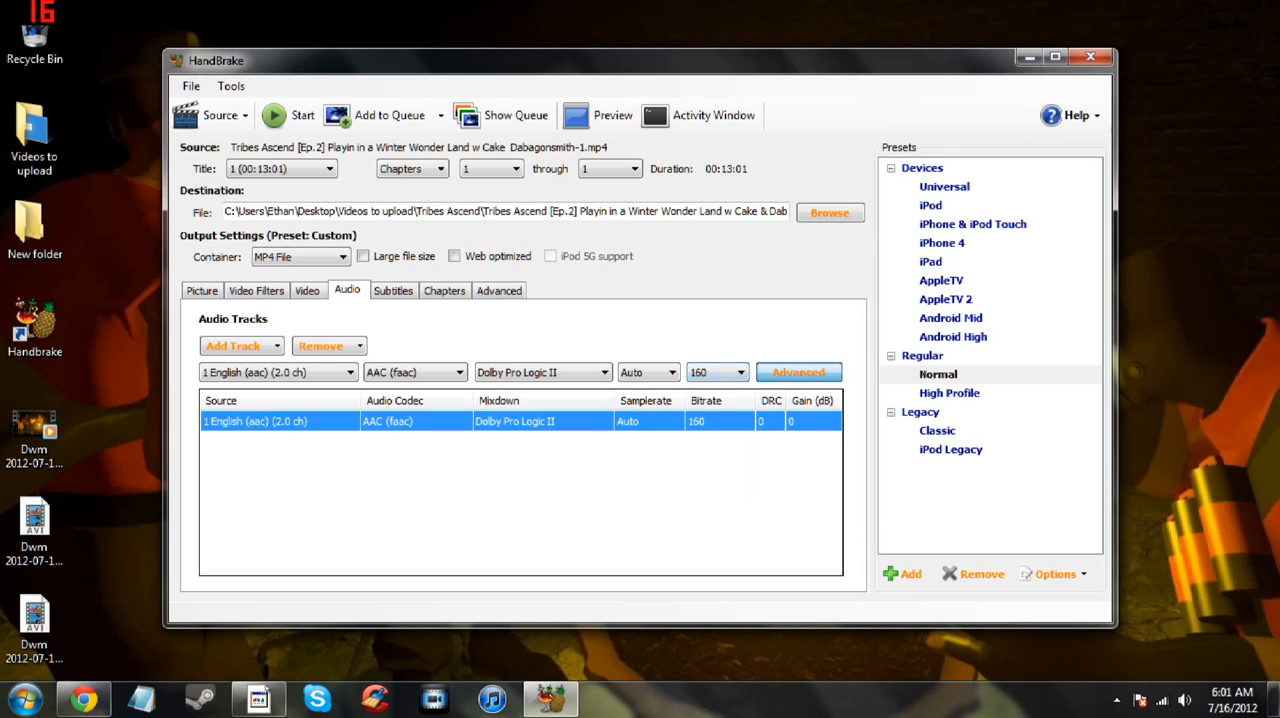
- Try a higher audio gain in the advanced audio settings and return it to 0 dB
{"action": "left_click", "coordinate": [799, 373]}
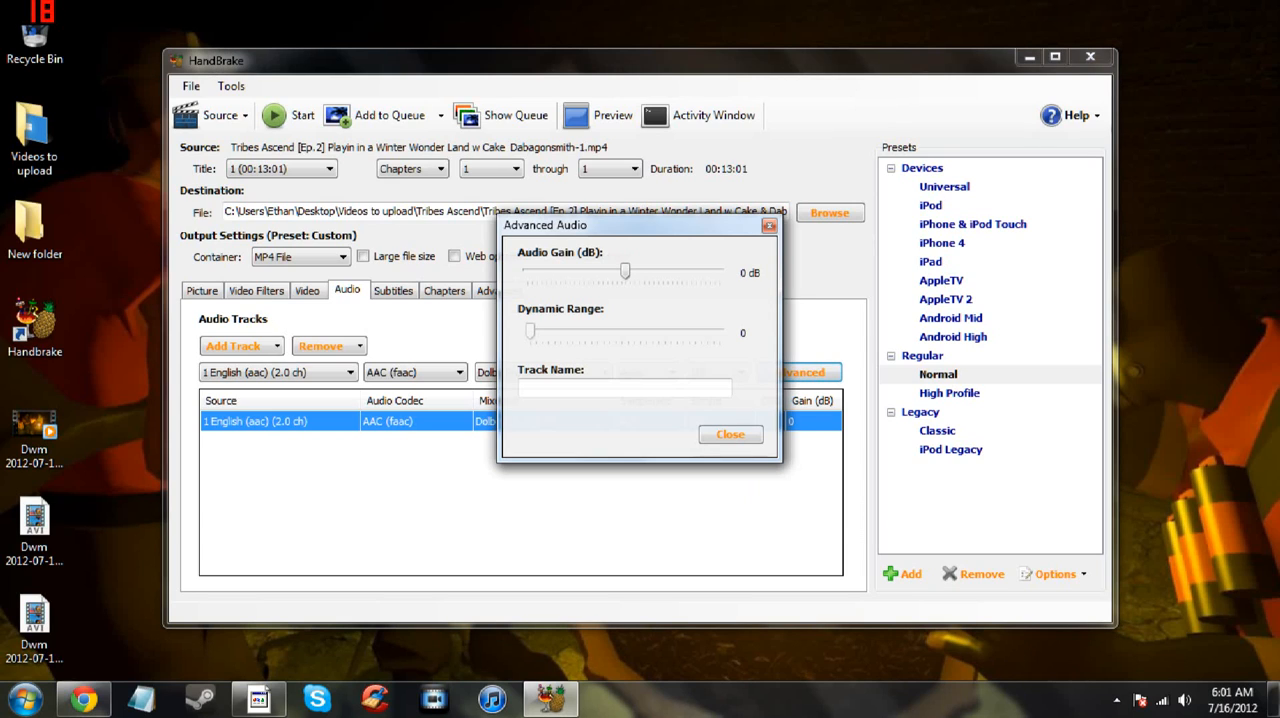
{"action": "left_click_drag", "start_coordinate": [625, 271], "coordinate": [681, 271]}
{"action": "left_click_drag", "start_coordinate": [682, 271], "coordinate": [625, 271]}
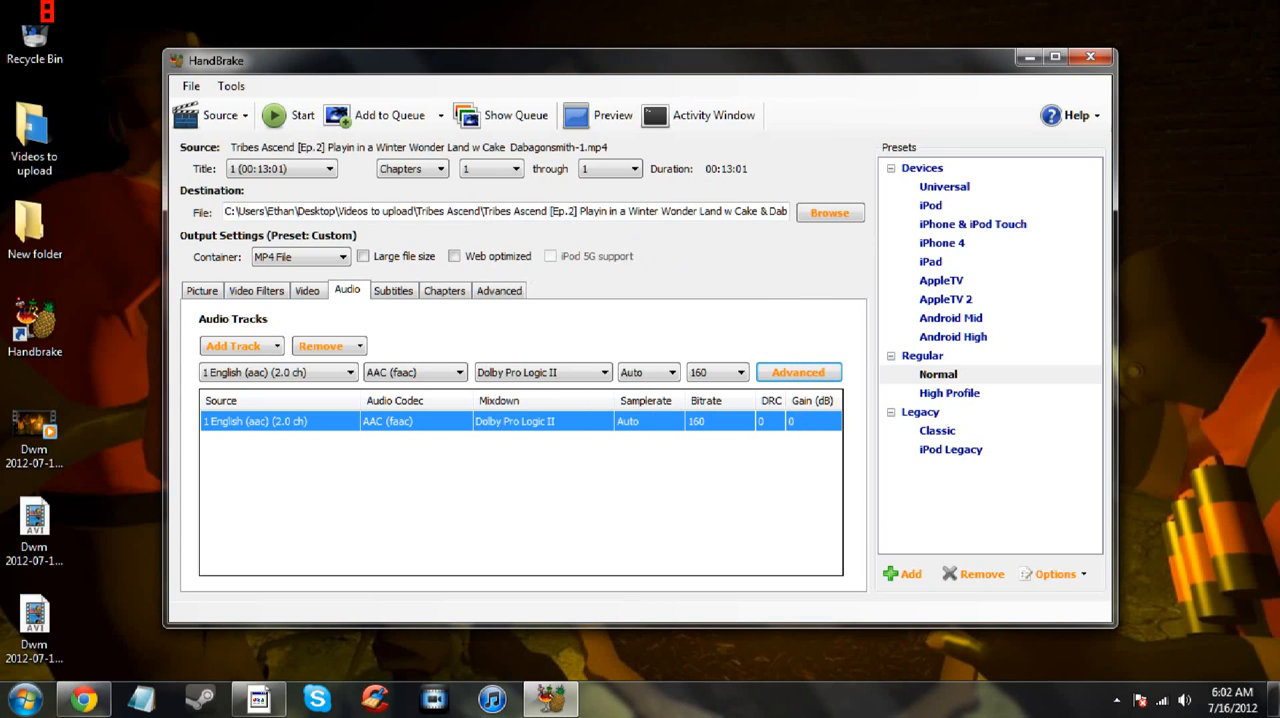
- Look through the subtitle, chapter, advanced, video filter and picture settings
{"action": "left_click", "coordinate": [394, 291]}
{"action": "left_click", "coordinate": [444, 291]}
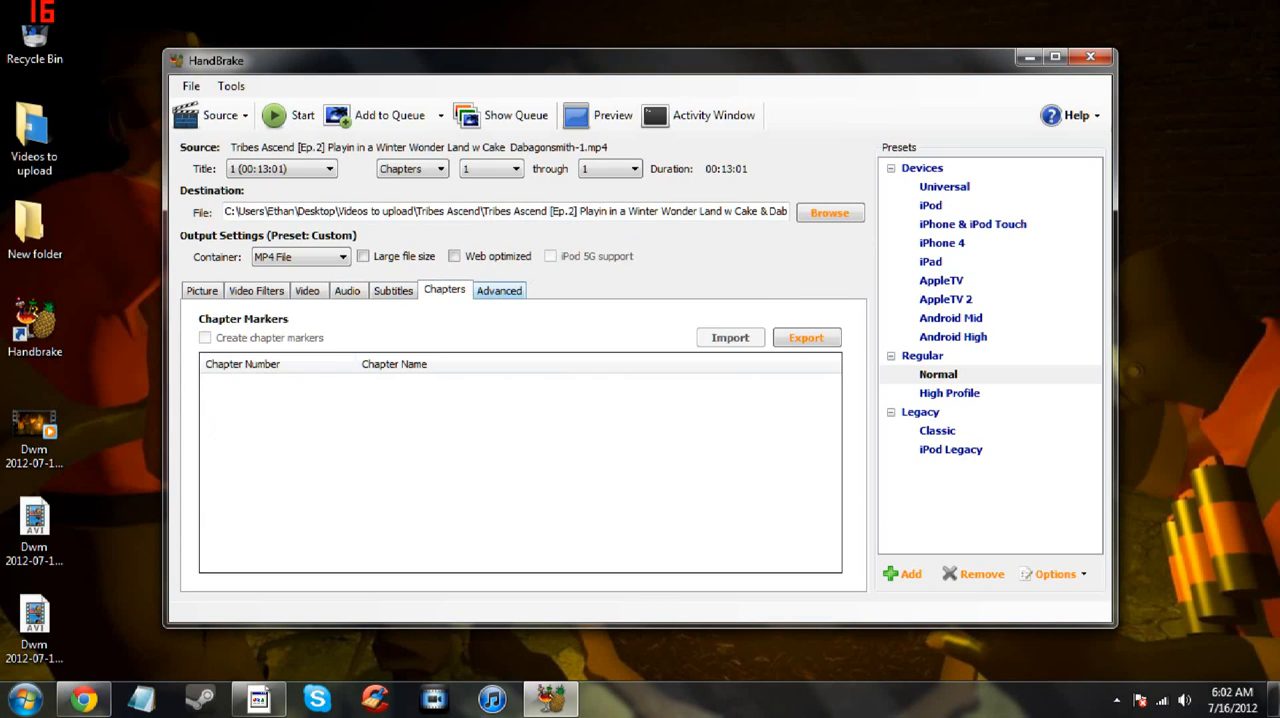
{"action": "left_click", "coordinate": [499, 291]}
{"action": "left_click", "coordinate": [393, 291]}
{"action": "left_click", "coordinate": [257, 291]}
{"action": "left_click", "coordinate": [202, 291]}
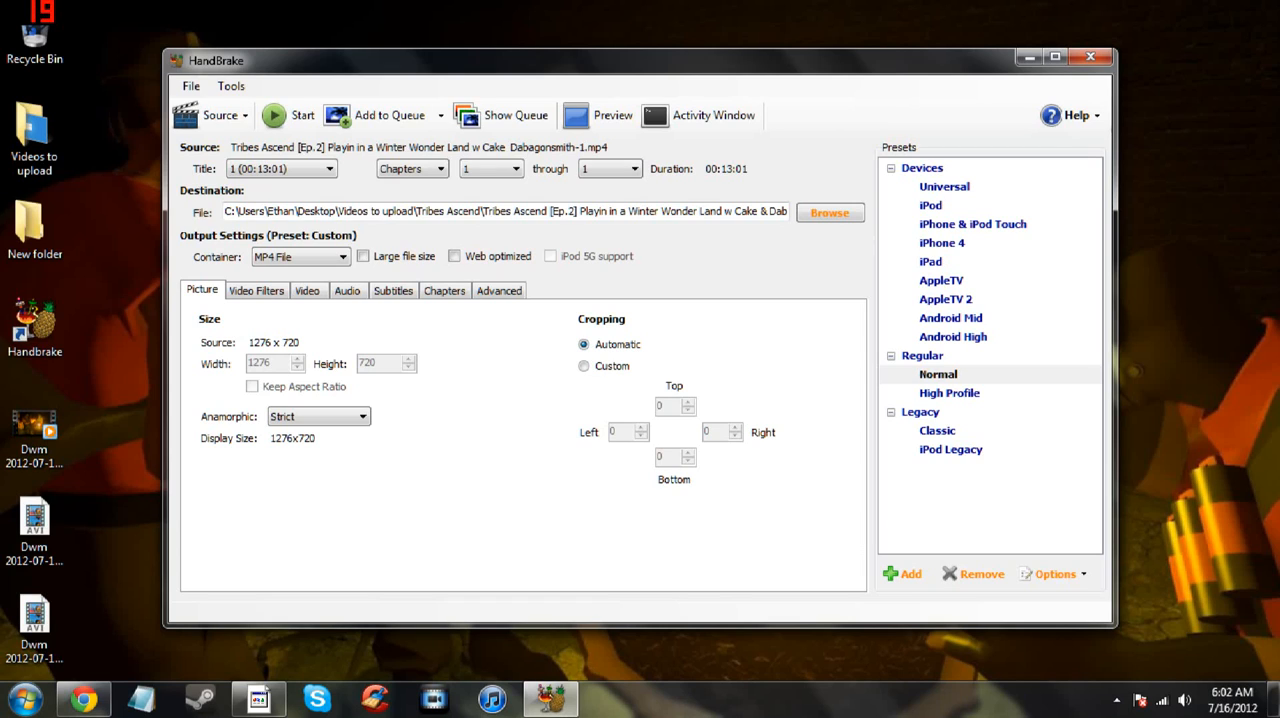
- Try the iPod, iPhone 4, AppleTV and Android High device presets
{"action": "left_click", "coordinate": [931, 206]}
{"action": "left_click", "coordinate": [942, 243]}
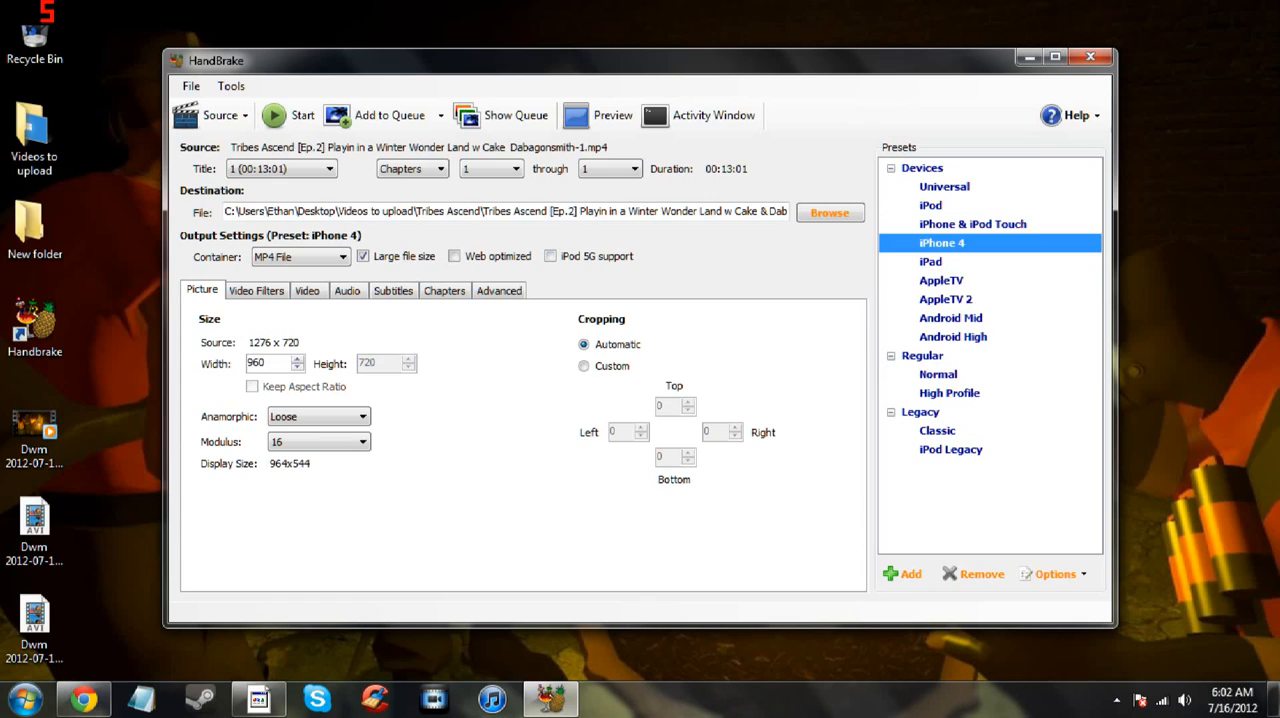
{"action": "left_click", "coordinate": [941, 281]}
{"action": "left_click", "coordinate": [952, 337]}
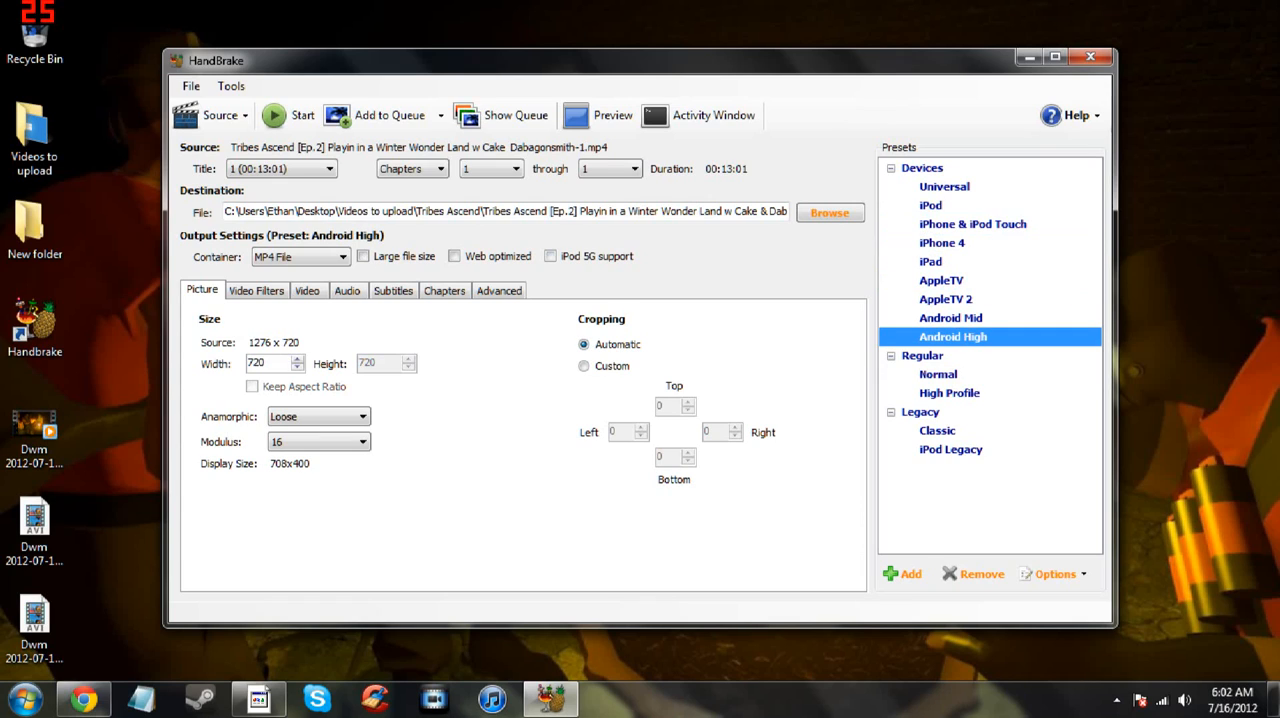
- Compare the Normal and High Profile presets and apply the Normal preset
{"action": "left_click", "coordinate": [938, 375]}
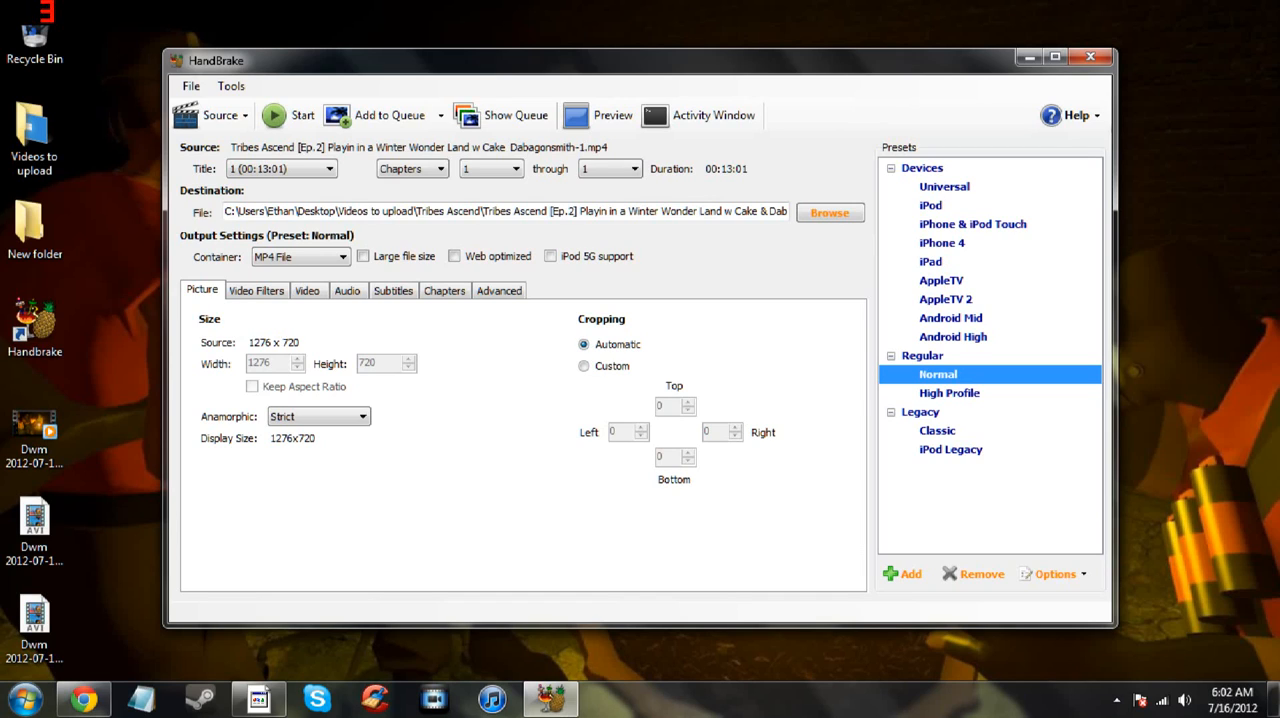
{"action": "left_click", "coordinate": [949, 393]}
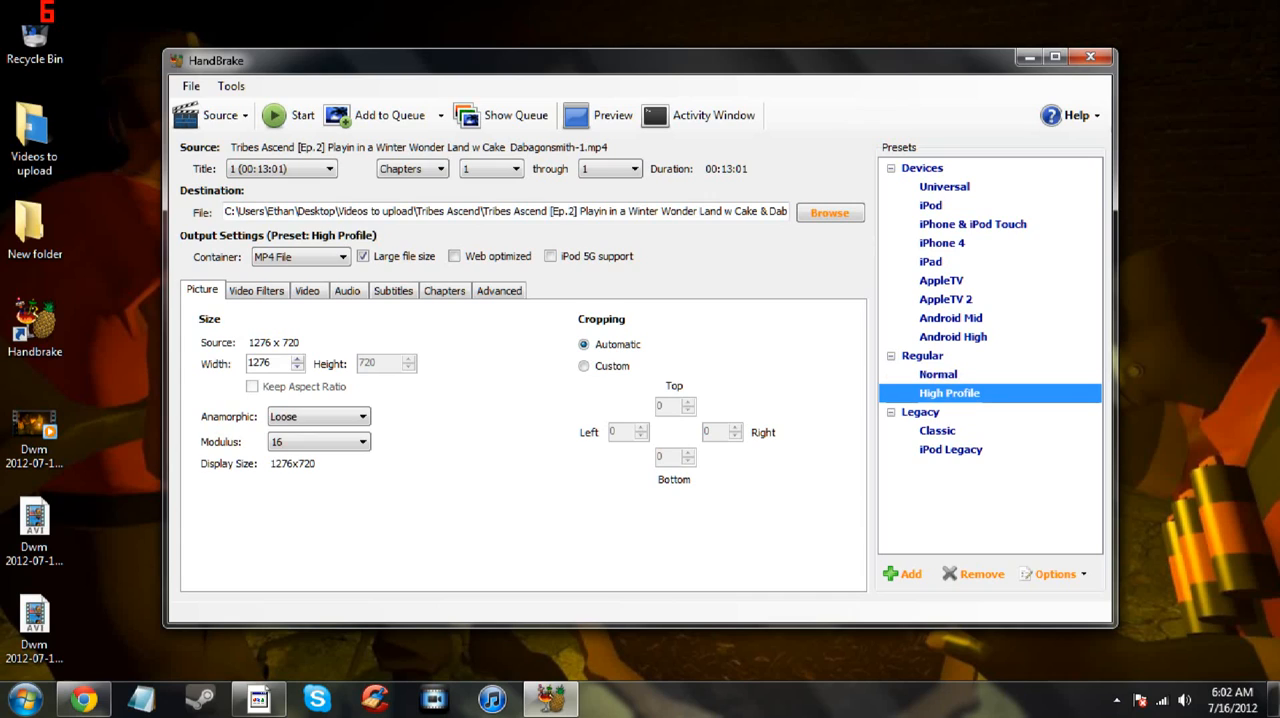
{"action": "left_click", "coordinate": [938, 375]}
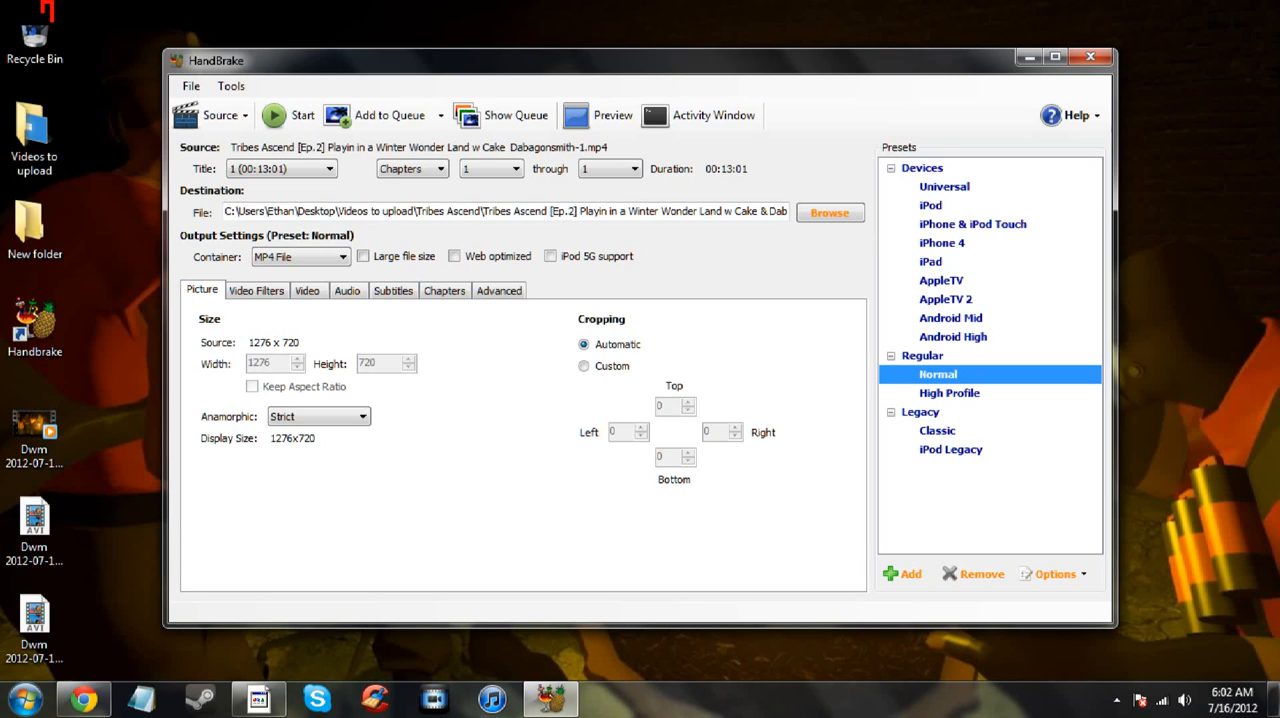
- Set the video codec to MPEG-4 (FFmpeg) and the constant quality to QP:5
{"action": "left_click", "coordinate": [307, 291]}
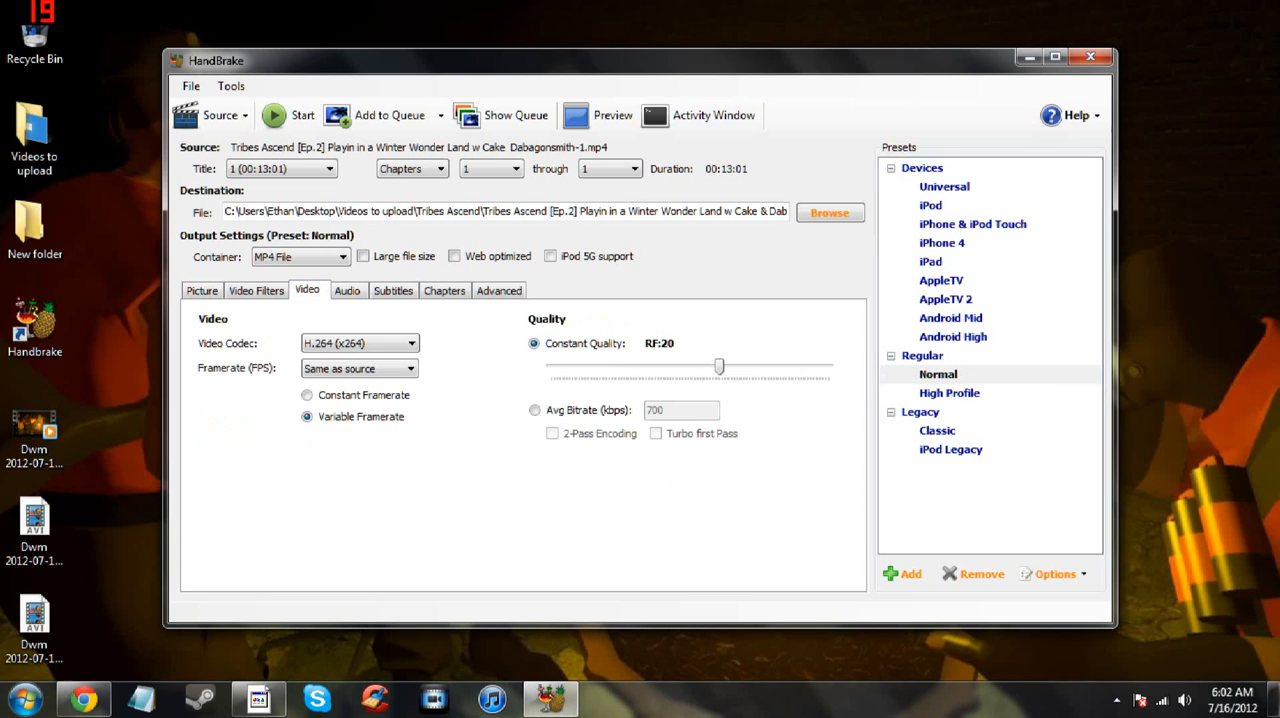
{"action": "left_click", "coordinate": [360, 343]}
{"action": "left_click", "coordinate": [355, 368]}
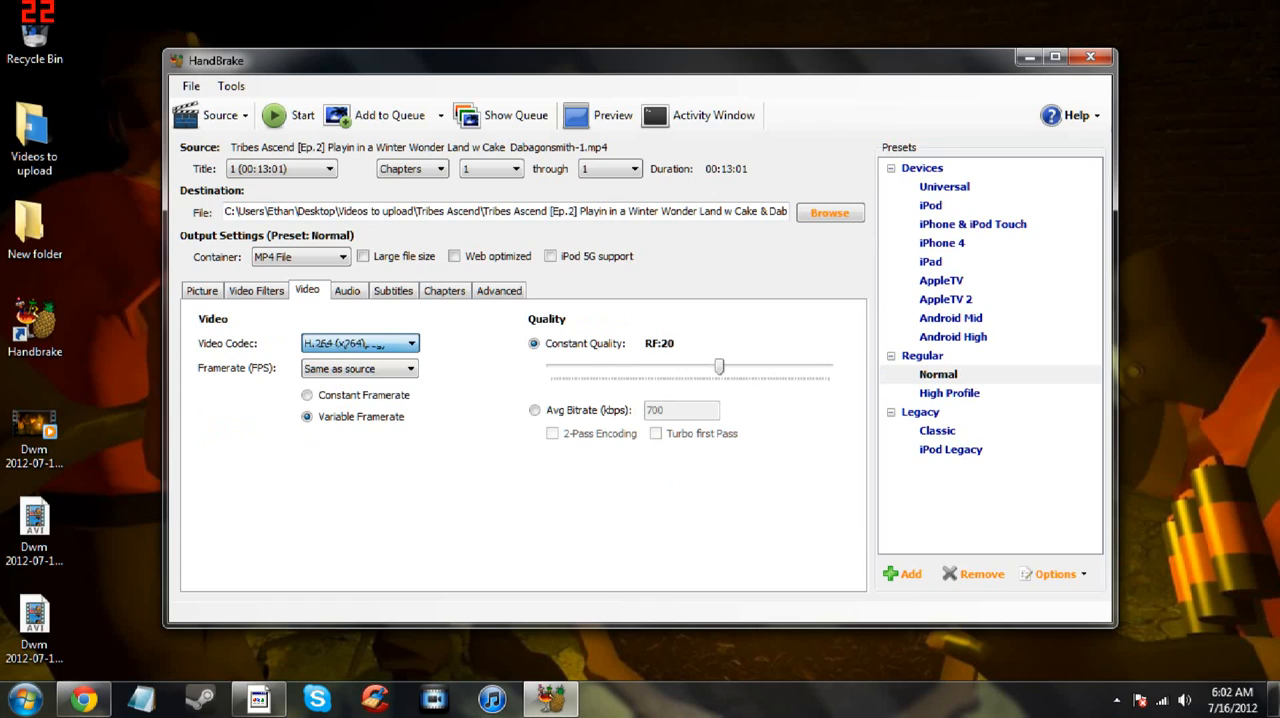
{"action": "left_click_drag", "start_coordinate": [727, 367], "coordinate": [792, 367]}
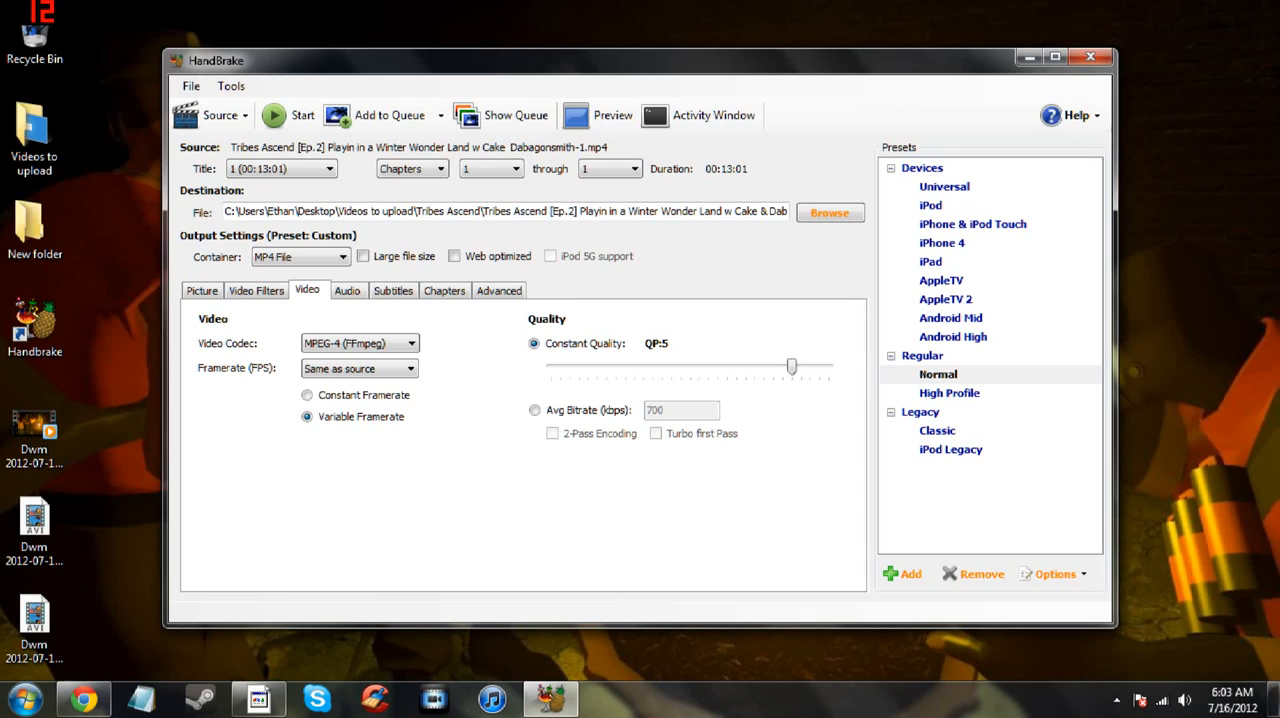